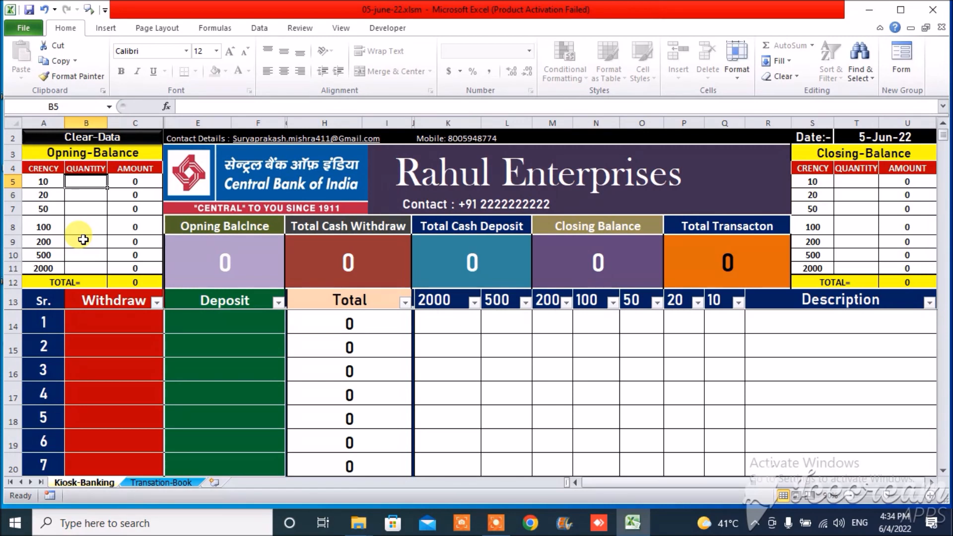
# Enter a quantity of 100 for every denomination from 10 to 2000 in the Opning-Balance table.
pyautogui.write('100')
pyautogui.press('Return')
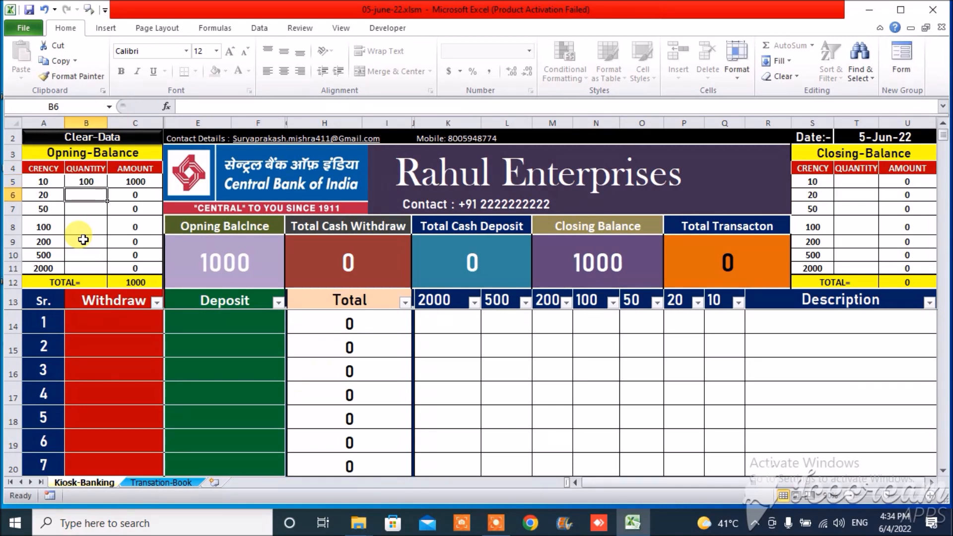
pyautogui.press('Up')
pyautogui.hotkey('shift', 'Down')
pyautogui.hotkey('shift', 'Down')
pyautogui.hotkey('shift', 'Down')
pyautogui.hotkey('shift', 'Down')
pyautogui.hotkey('shift', 'Down')
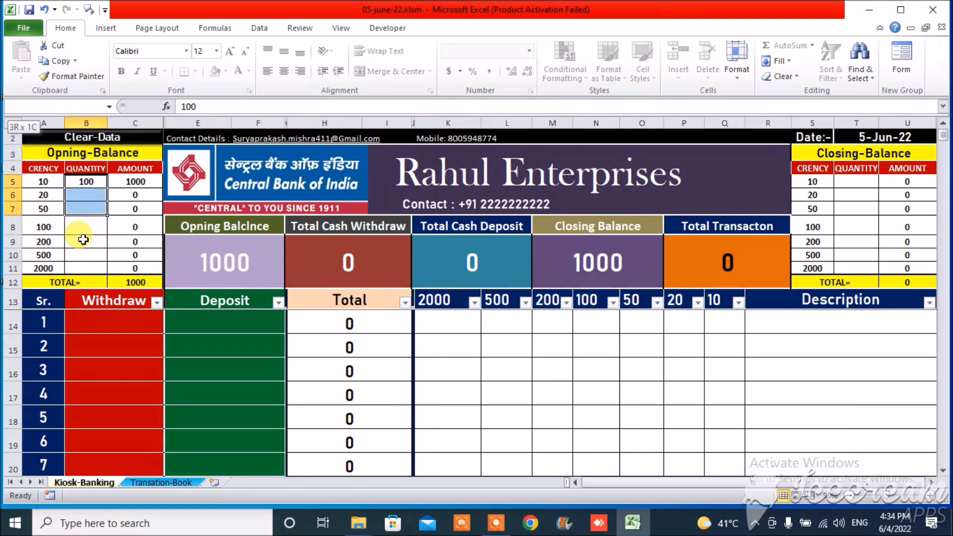
pyautogui.hotkey('shift', 'Down')
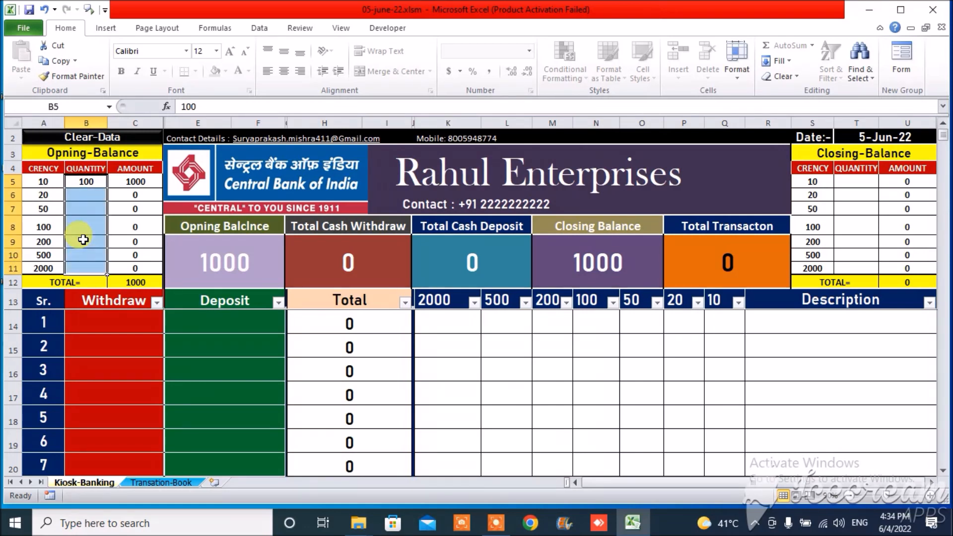
pyautogui.hotkey('ctrl', 'd')
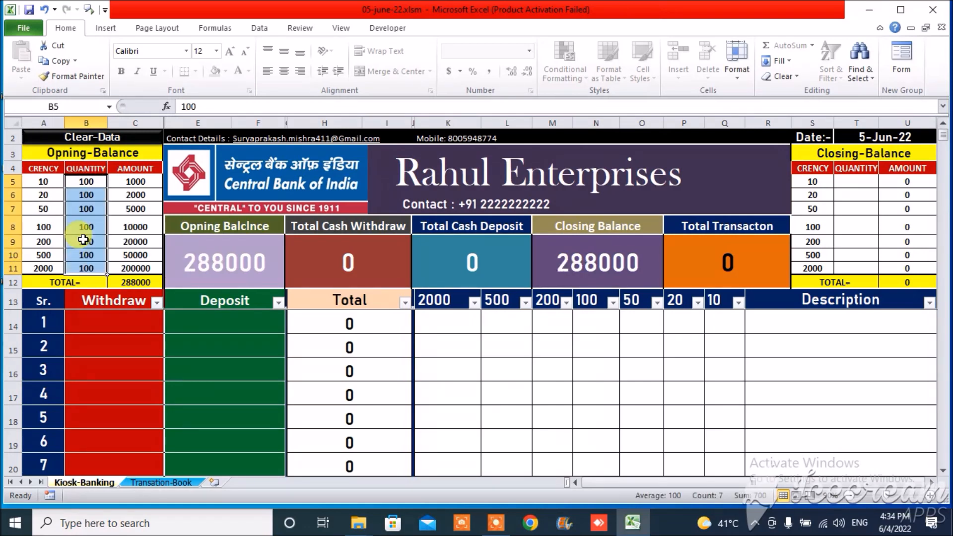
pyautogui.click(257, 271)
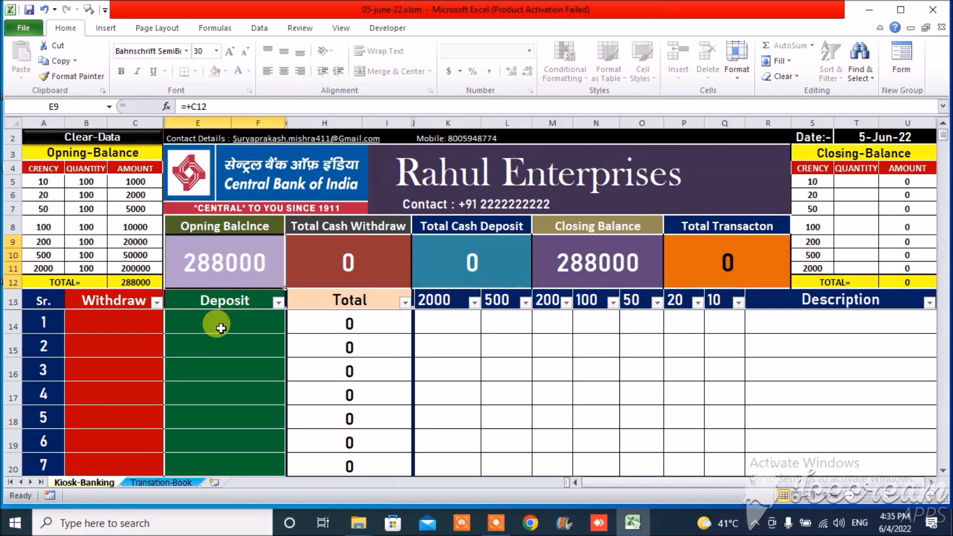
# Record a withdrawal of 5000 for entry 1 of the transaction list.
pyautogui.click(135, 320)
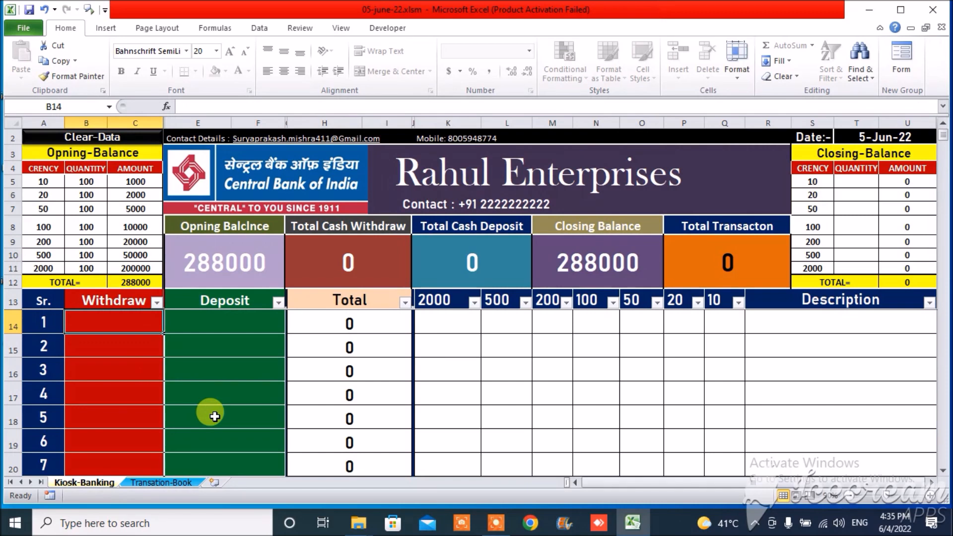
pyautogui.write('5000')
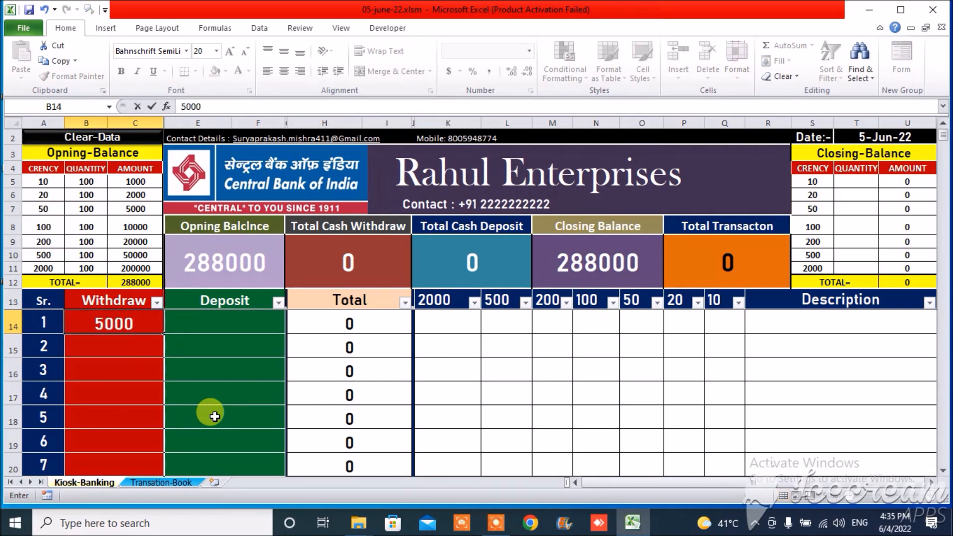
pyautogui.press('Tab')
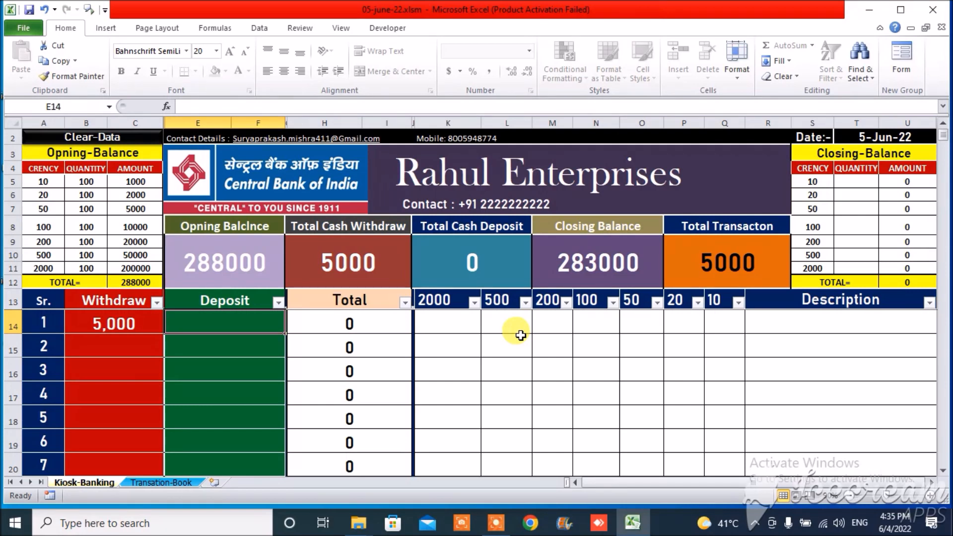
# Enter the note counts for entry 1: 2 notes of 2000 and 2 notes of 500.
pyautogui.click(469, 327)
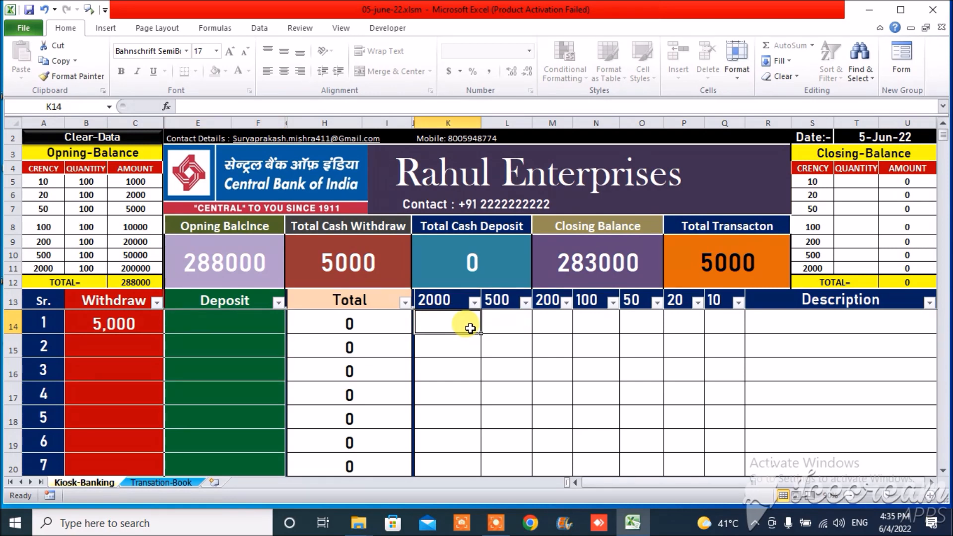
pyautogui.write('4')
pyautogui.press('Tab')
pyautogui.click(470, 328)
pyautogui.write('2')
pyautogui.press('Tab')
pyautogui.write('2')
pyautogui.press('Tab')
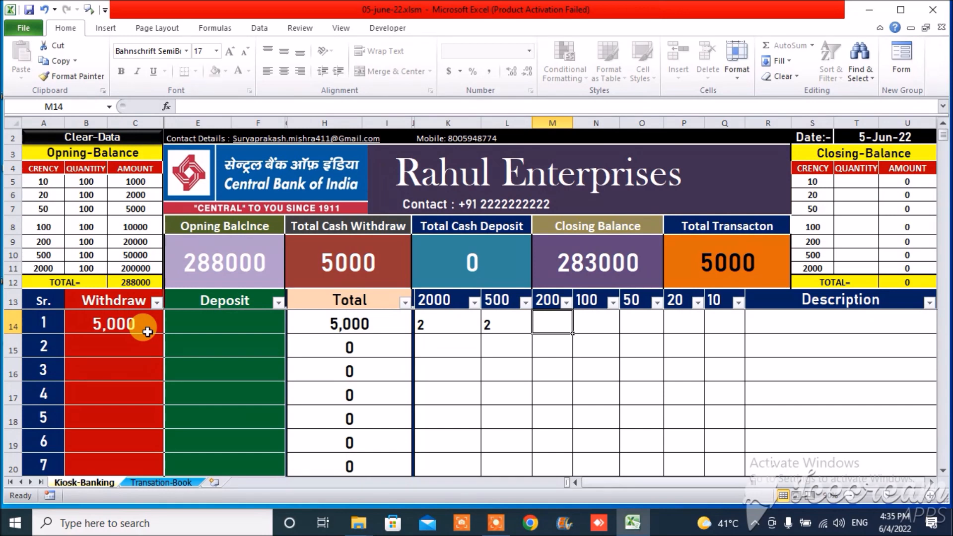
# Record a deposit of 10000 for entry 2, made up of 5 notes of 2000.
pyautogui.click(177, 345)
pyautogui.write('10000')
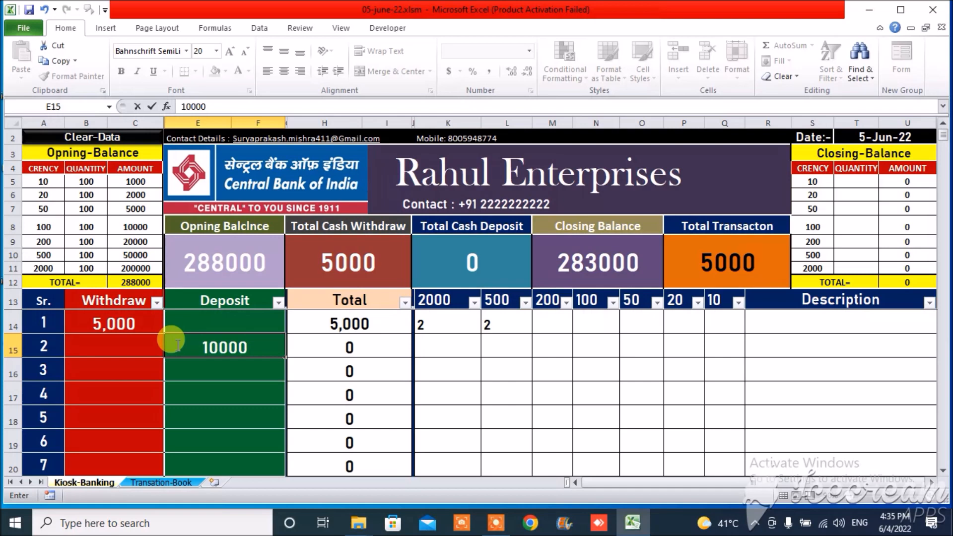
pyautogui.press('Return')
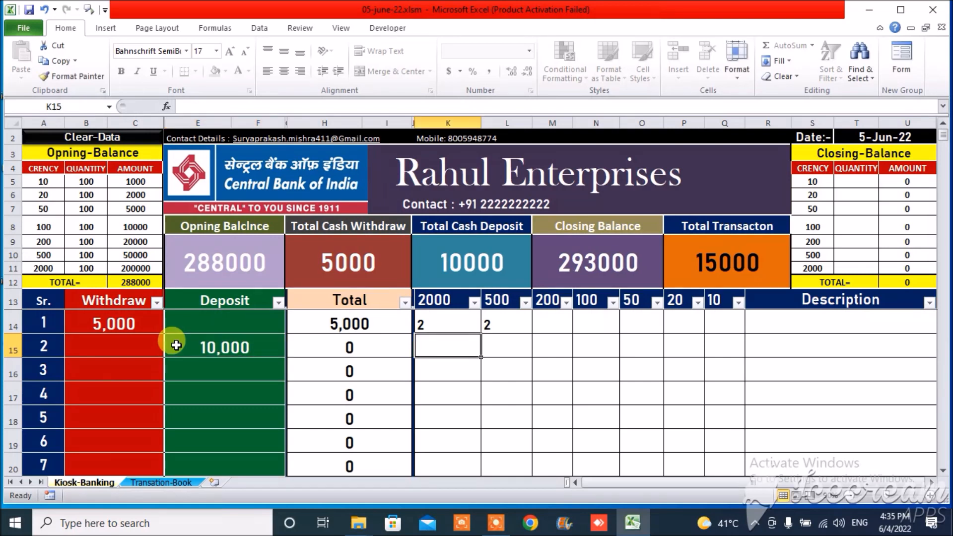
pyautogui.click(458, 348)
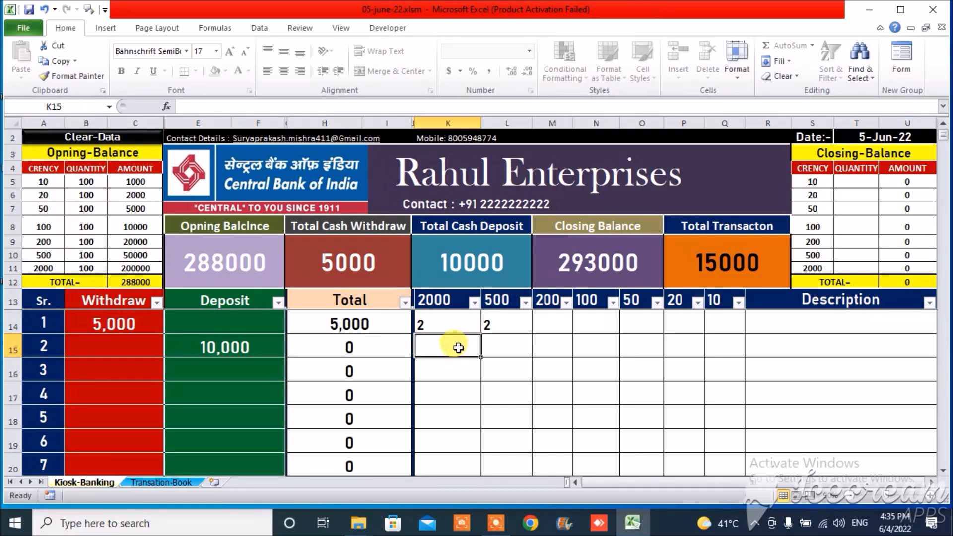
pyautogui.write('5')
pyautogui.press('Return')
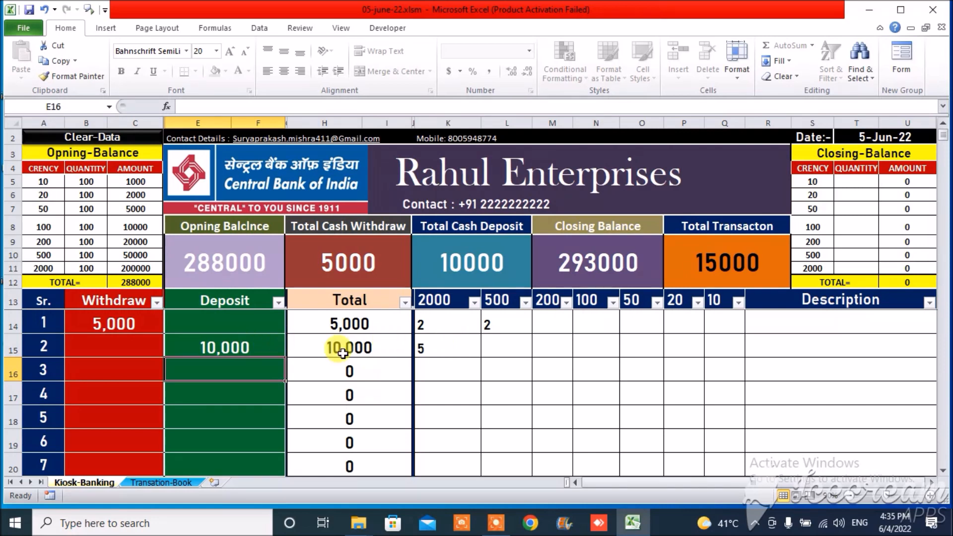
# Record withdrawals of 5000, 3000 and 8000 for entries 3, 4 and 5.
pyautogui.click(140, 371)
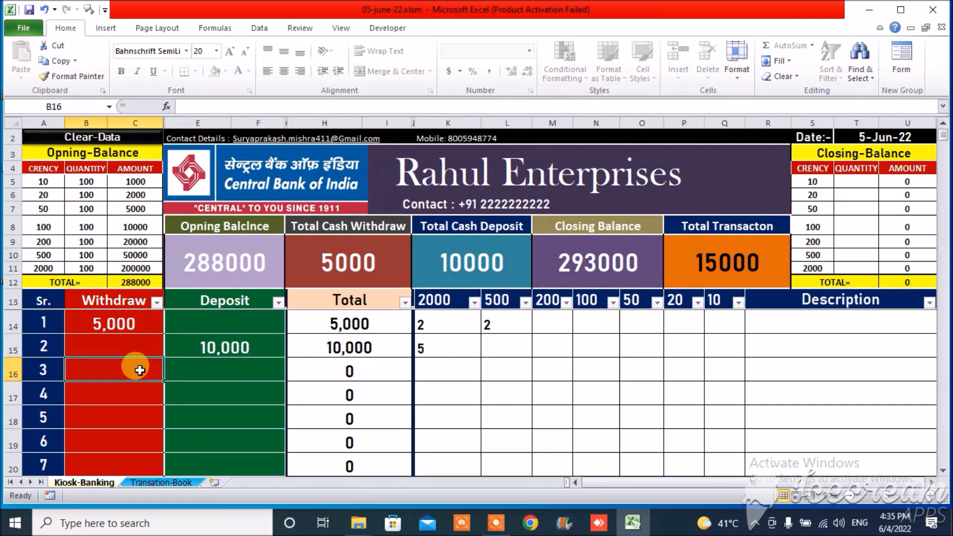
pyautogui.write('5000')
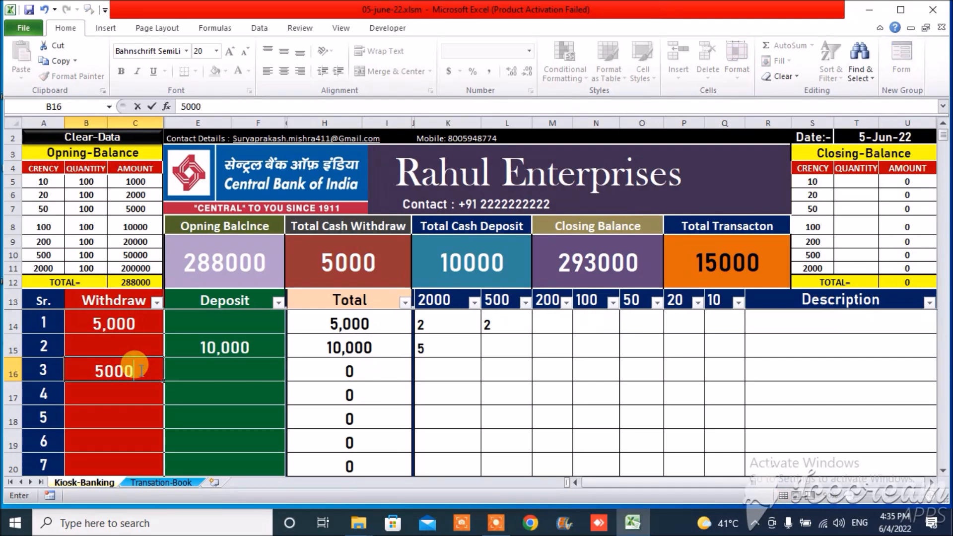
pyautogui.press('Return')
pyautogui.write('3,000')
pyautogui.press('Return')
pyautogui.write('8000')
pyautogui.press('Return')
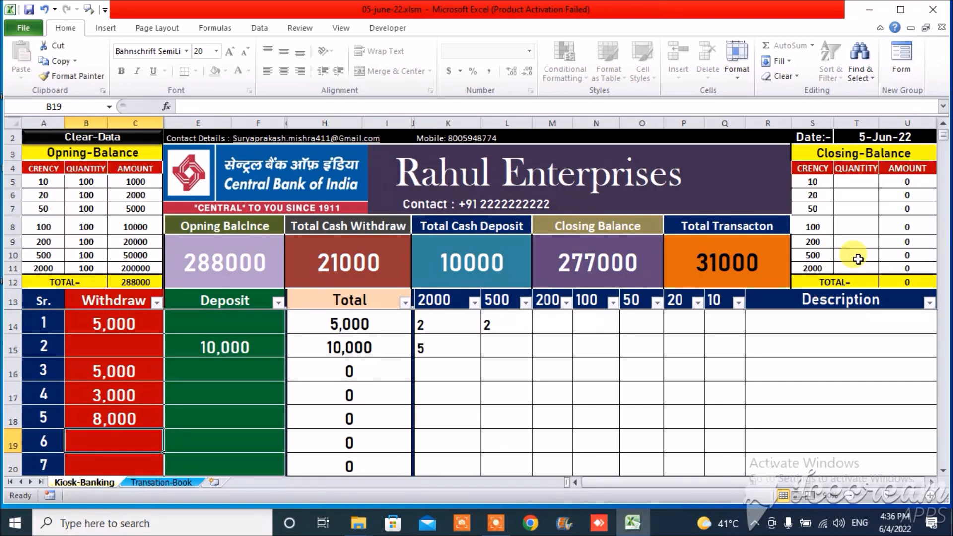
# Enter a quantity of 100 for every denomination from 10 to 2000 in the Closing-Balance table.
pyautogui.click(856, 182)
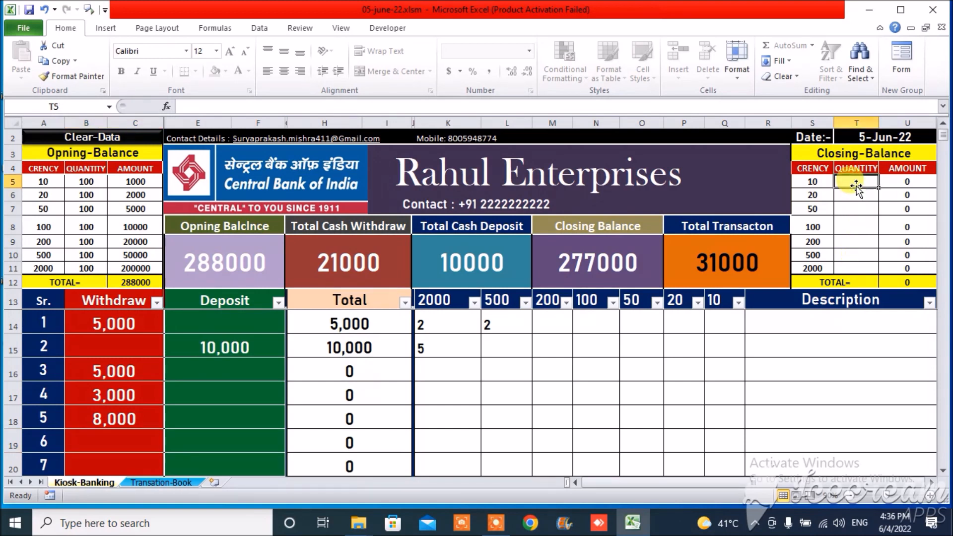
pyautogui.write('100')
pyautogui.press('Return')
pyautogui.moveTo(856, 183); pyautogui.dragTo(856, 268)
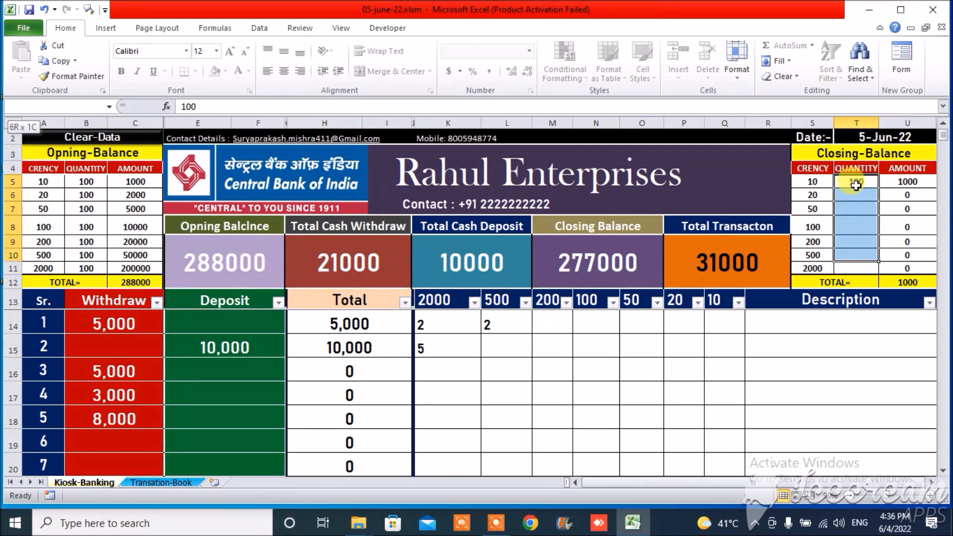
pyautogui.hotkey('ctrl', 'd')
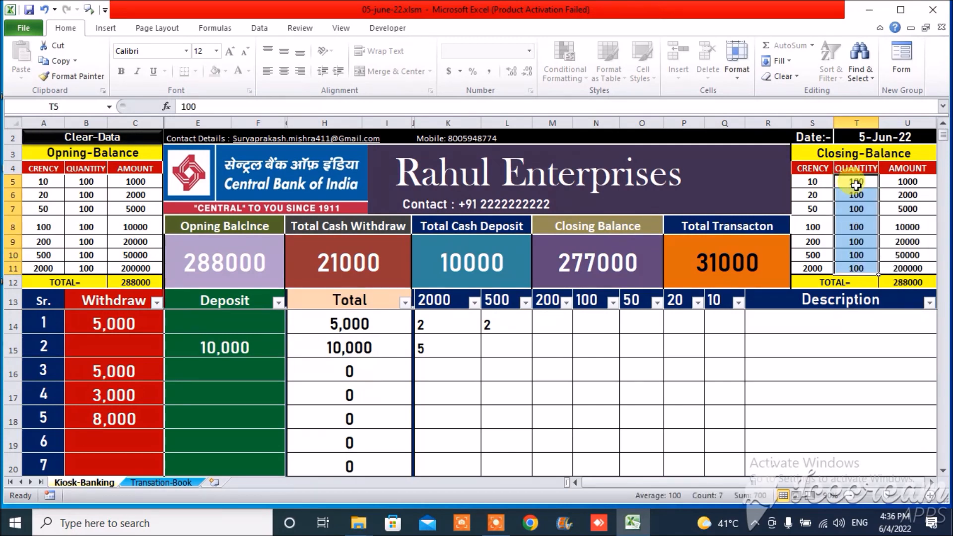
pyautogui.click(857, 243)
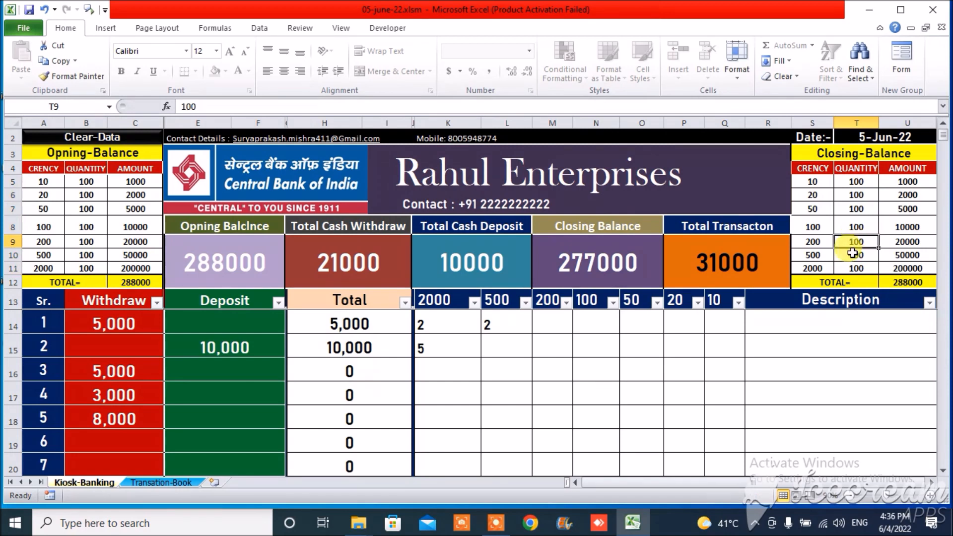
pyautogui.click(894, 281)
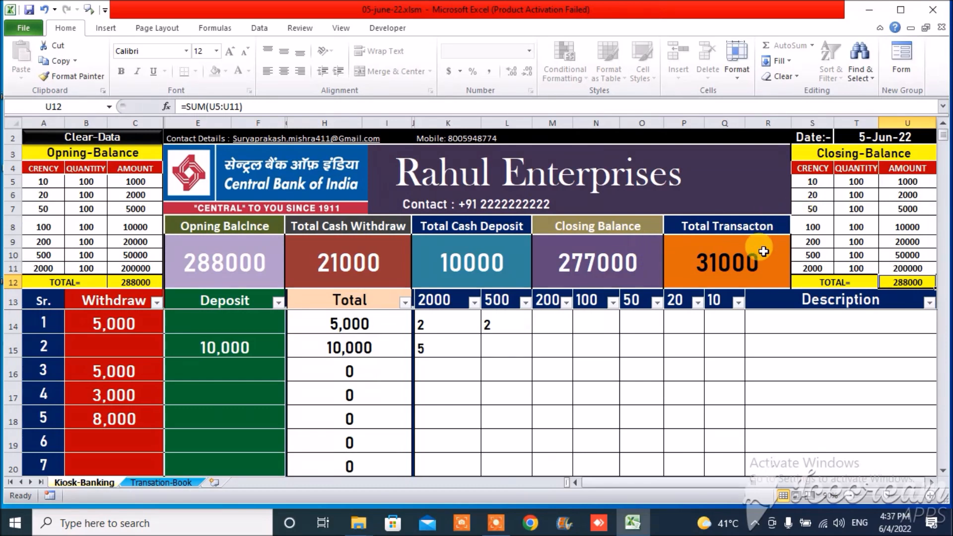
# Enter the day's total transaction of 31,000 for 5-Jun-22 in the Transation-Book sheet.
pyautogui.click(769, 261)
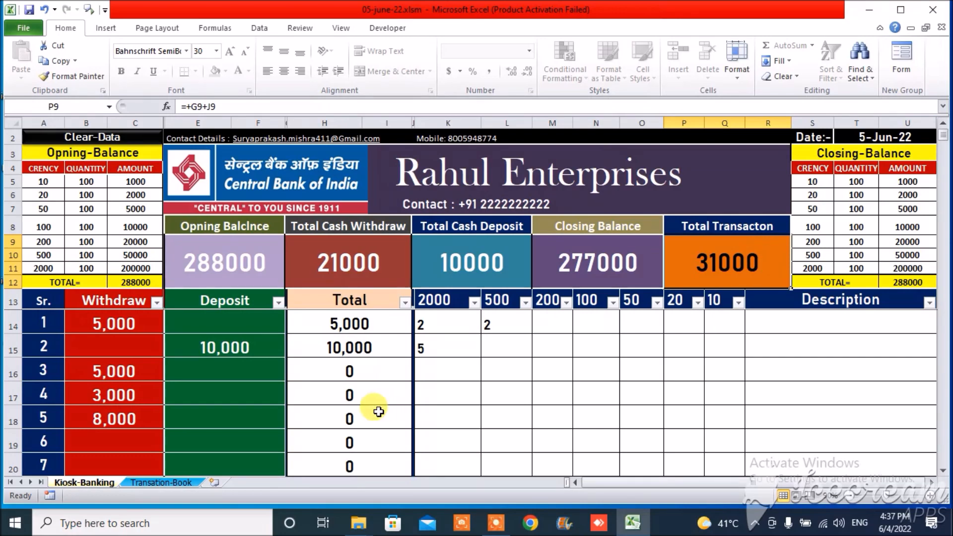
pyautogui.click(188, 483)
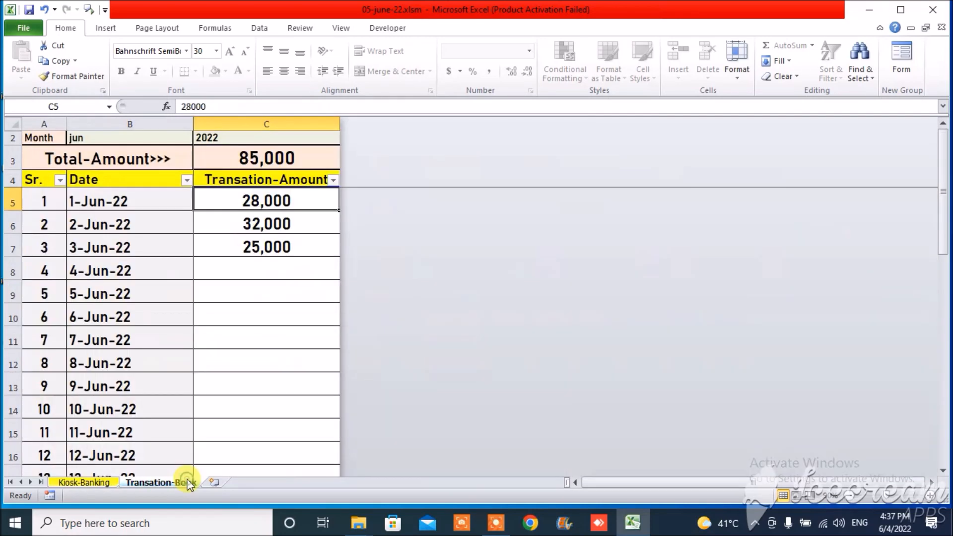
pyautogui.click(242, 289)
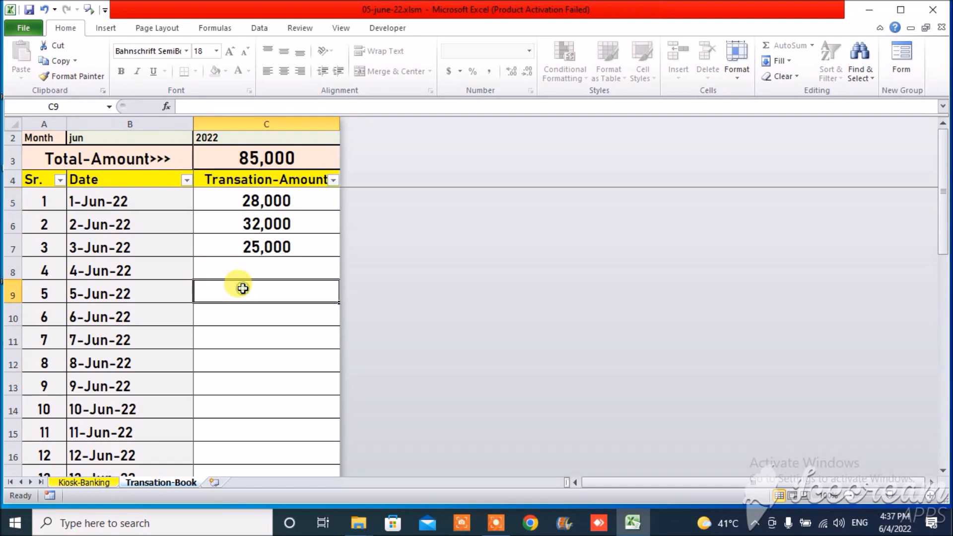
pyautogui.write('31,000')
pyautogui.press('Return')
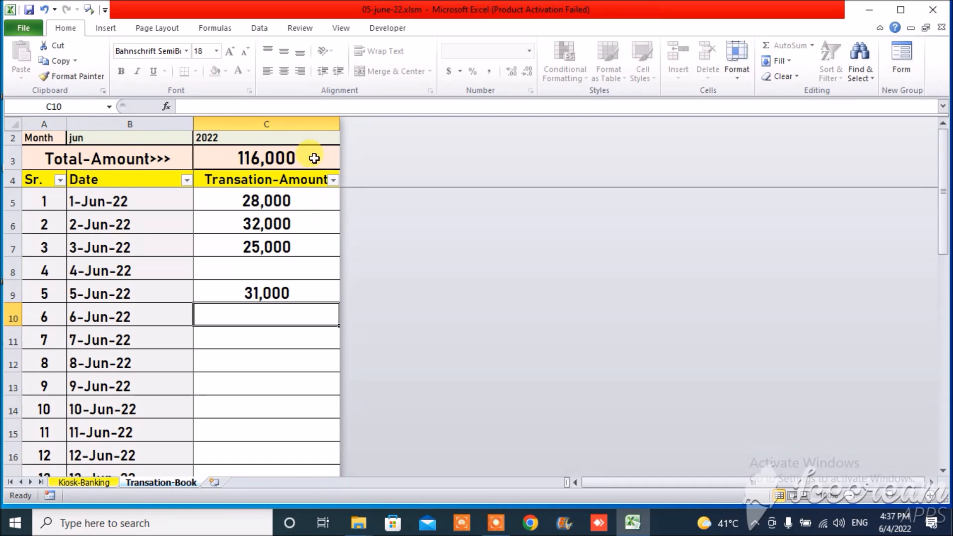
# Return to the Kiosk-Banking sheet and record a deposit of 10000 for entry 3.
pyautogui.click(101, 482)
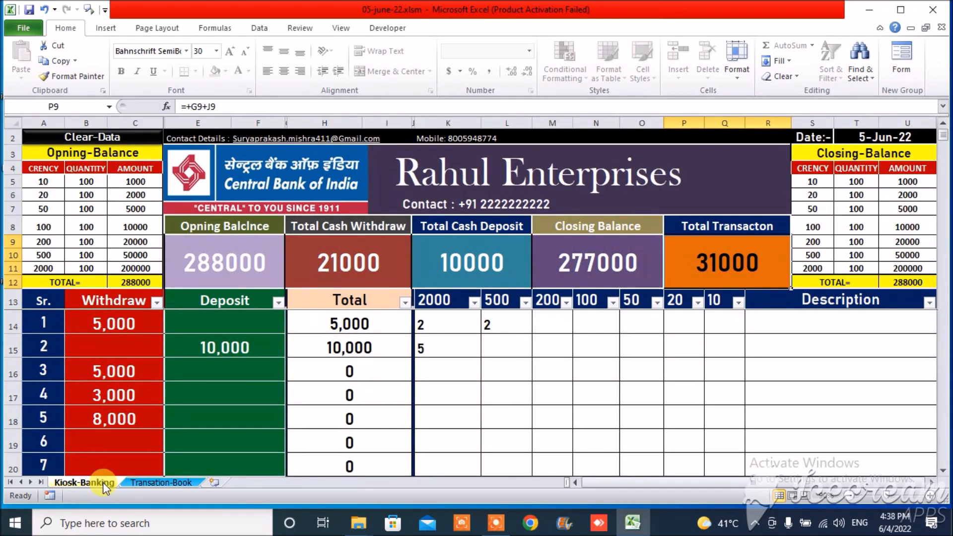
pyautogui.click(151, 325)
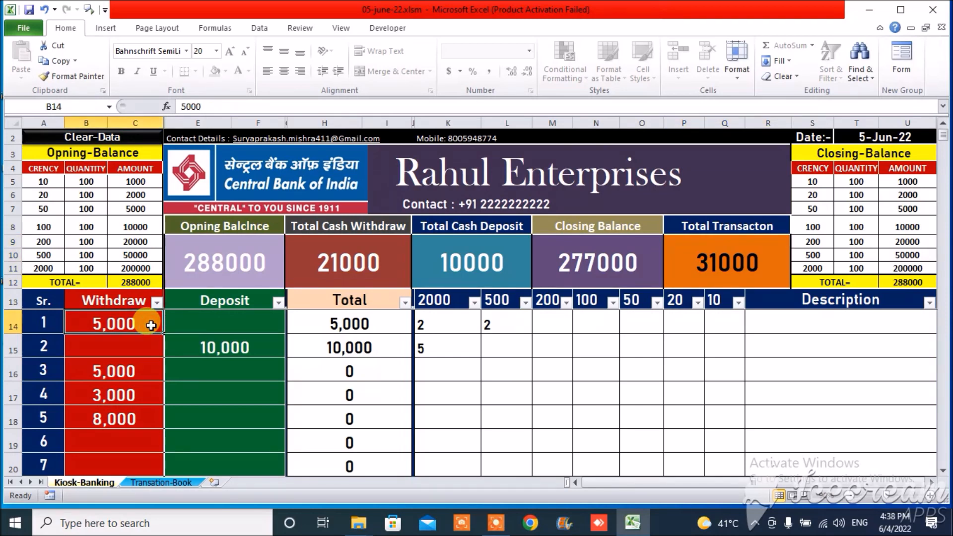
pyautogui.press('Down')
pyautogui.press('Right')
pyautogui.press('Left')
pyautogui.press('Right')
pyautogui.press('Right')
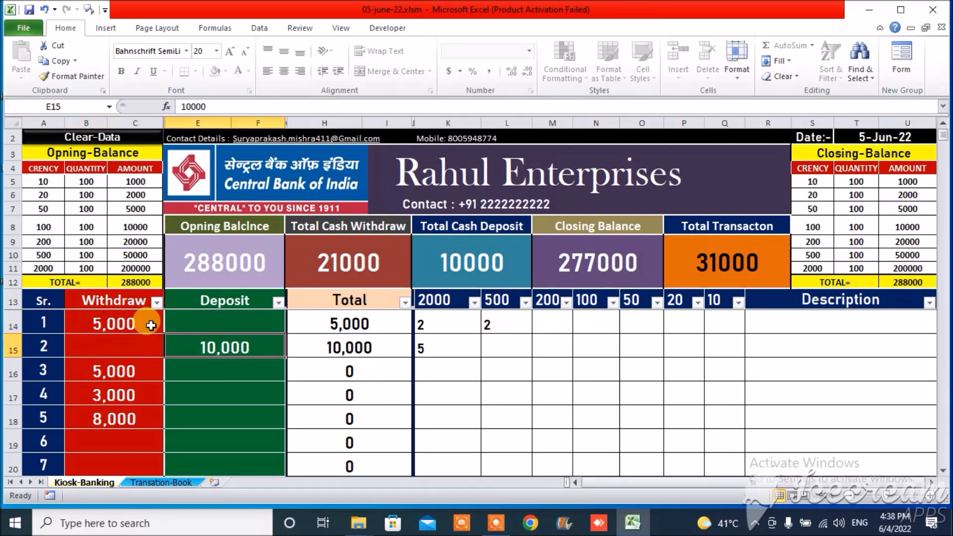
pyautogui.press('Down')
pyautogui.press('Left')
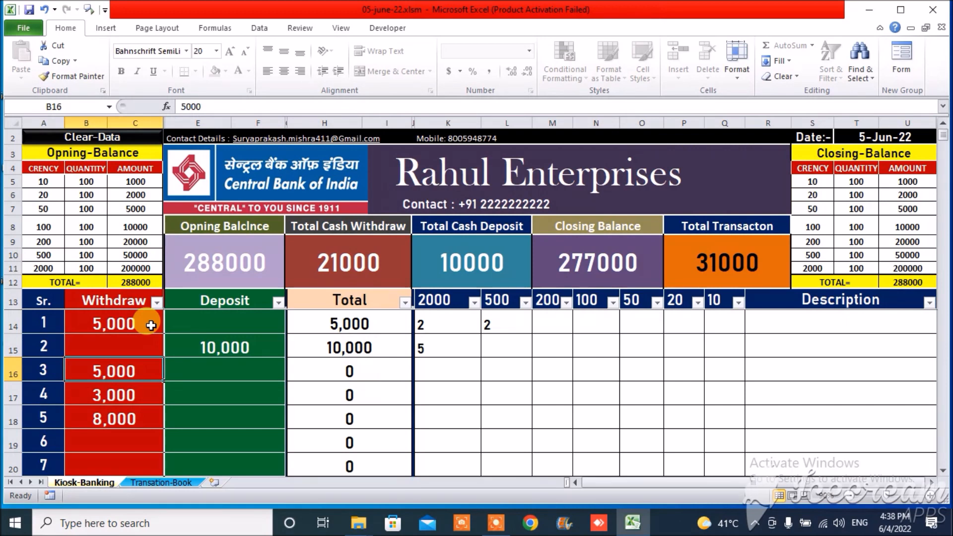
pyautogui.press('Right')
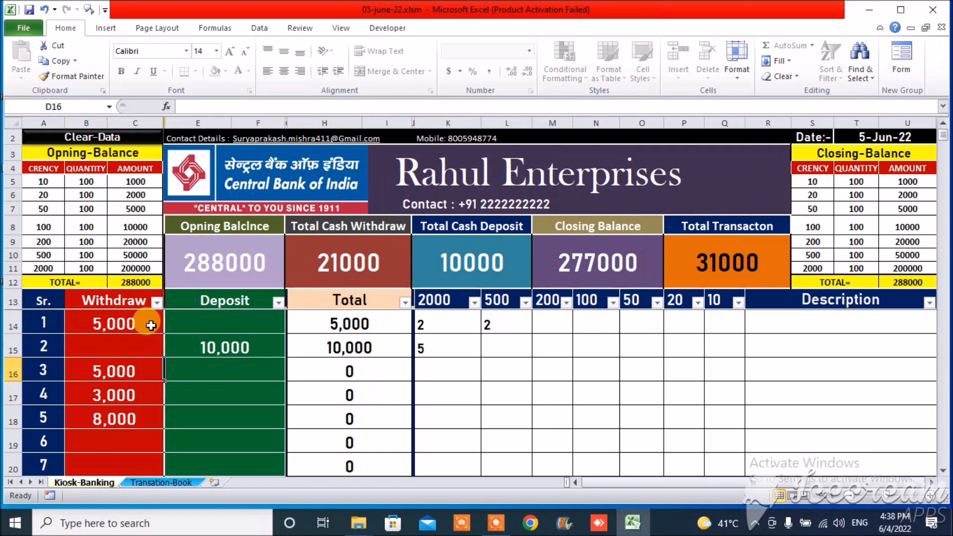
pyautogui.write('10000')
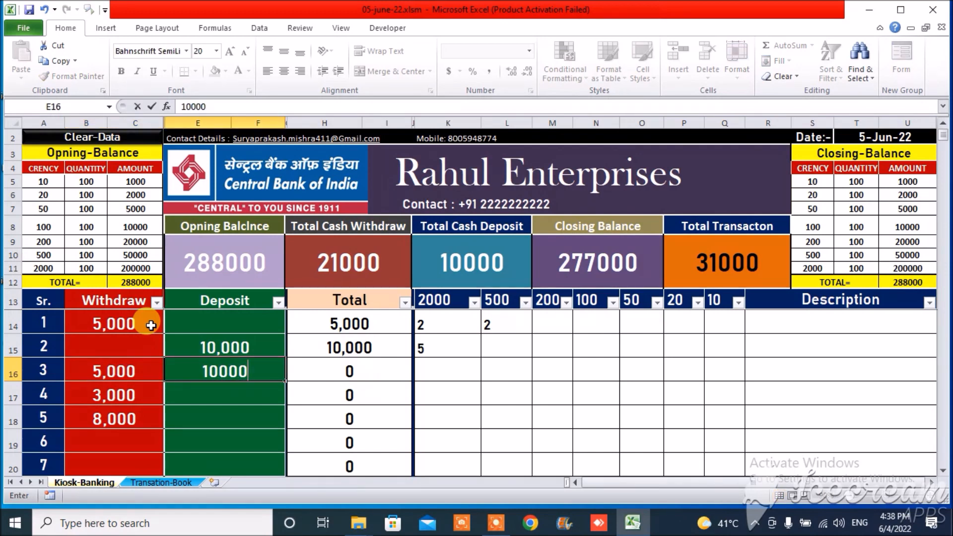
pyautogui.press('Return')
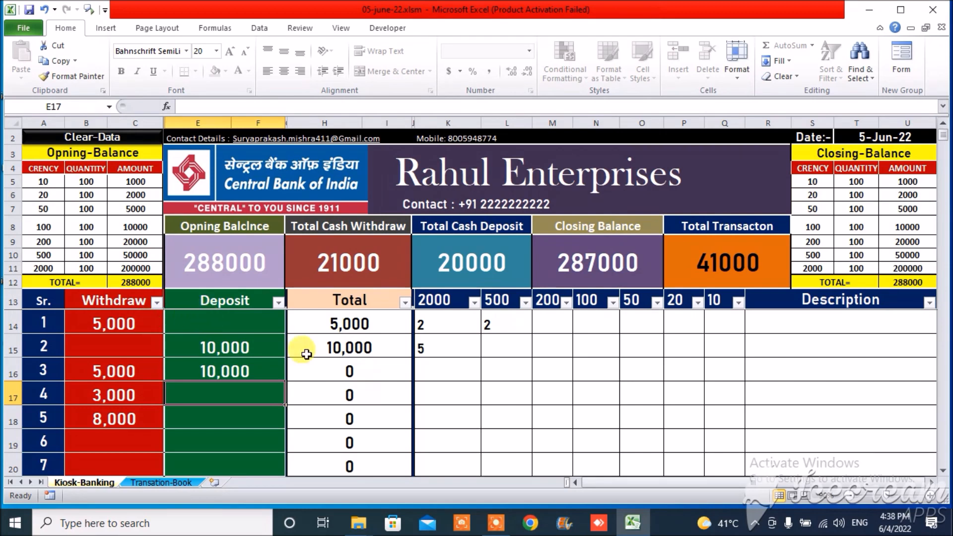
pyautogui.click(454, 364)
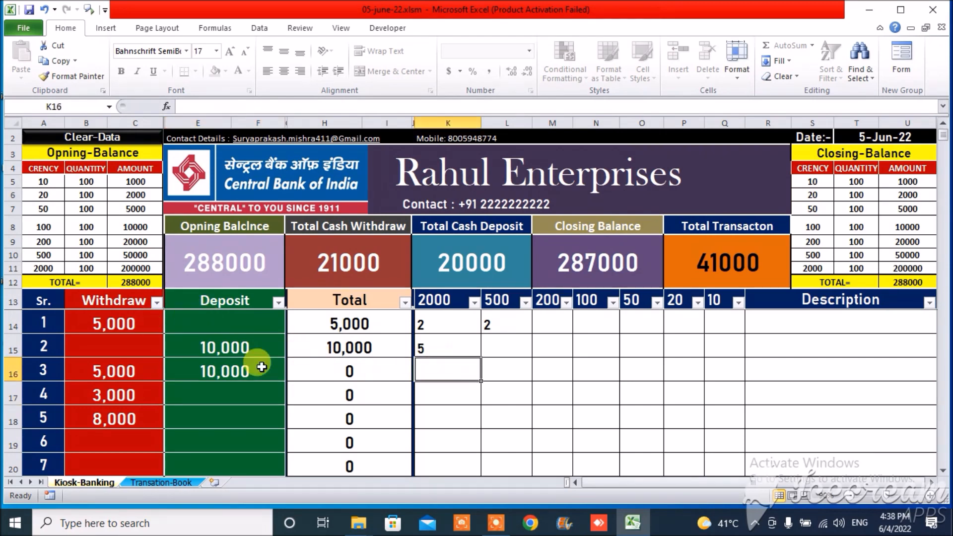
pyautogui.click(262, 366)
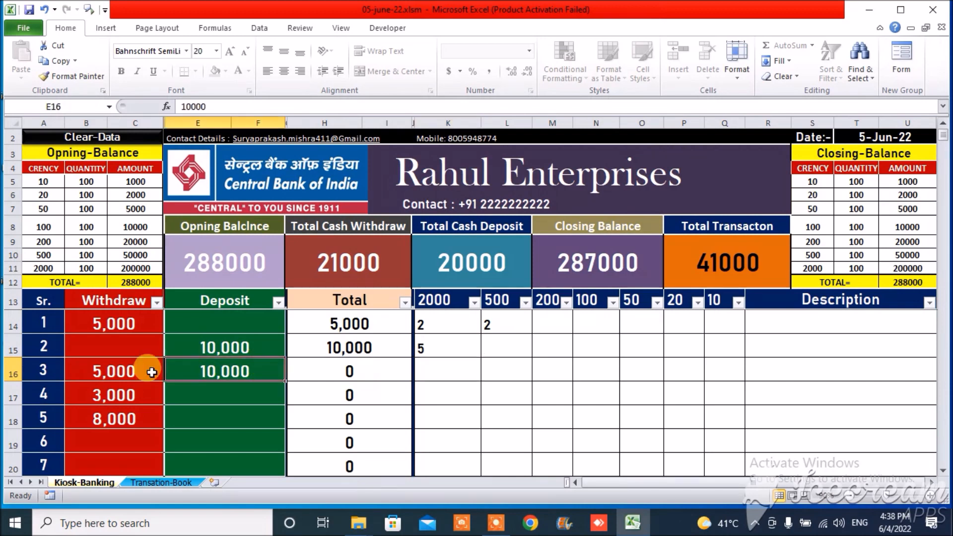
# Delete the deposit amount recorded for entry 3.
pyautogui.click(151, 372)
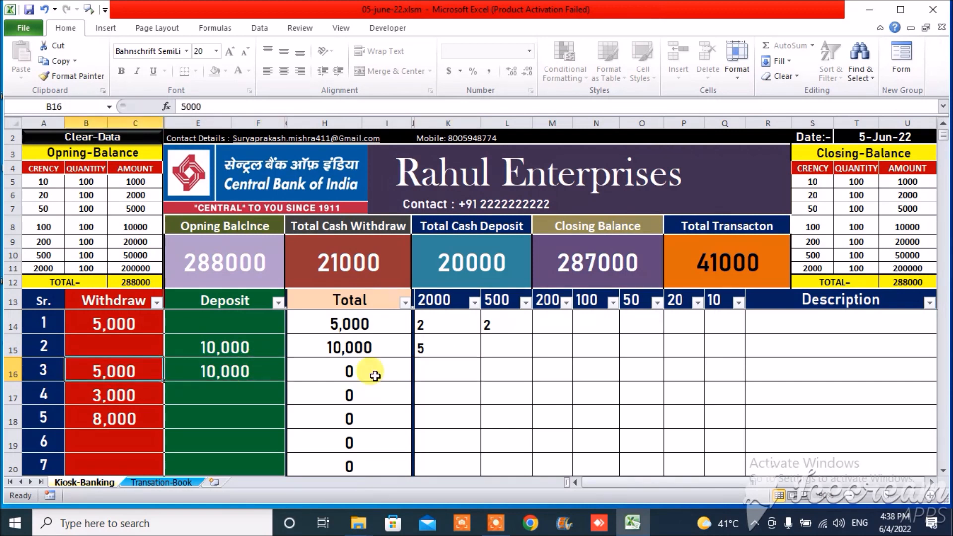
pyautogui.click(376, 376)
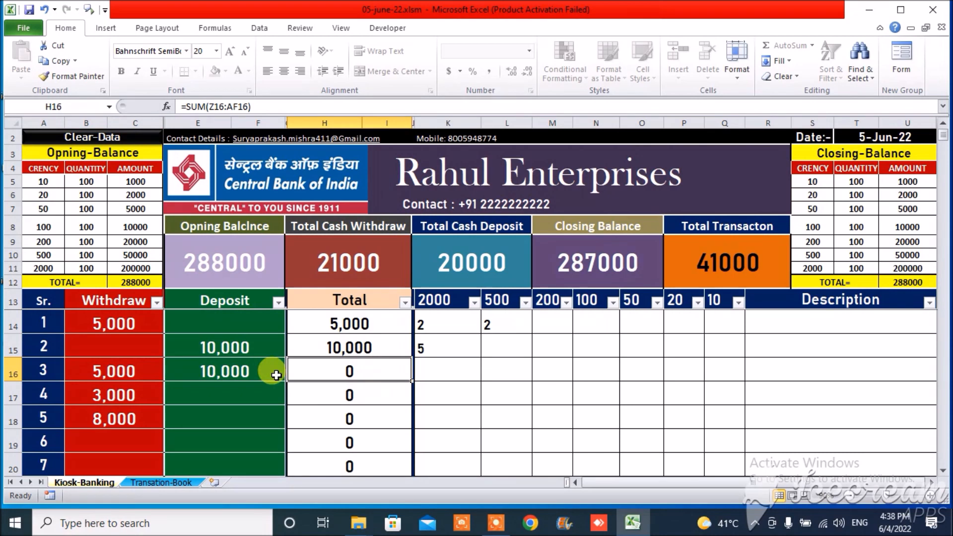
pyautogui.click(263, 374)
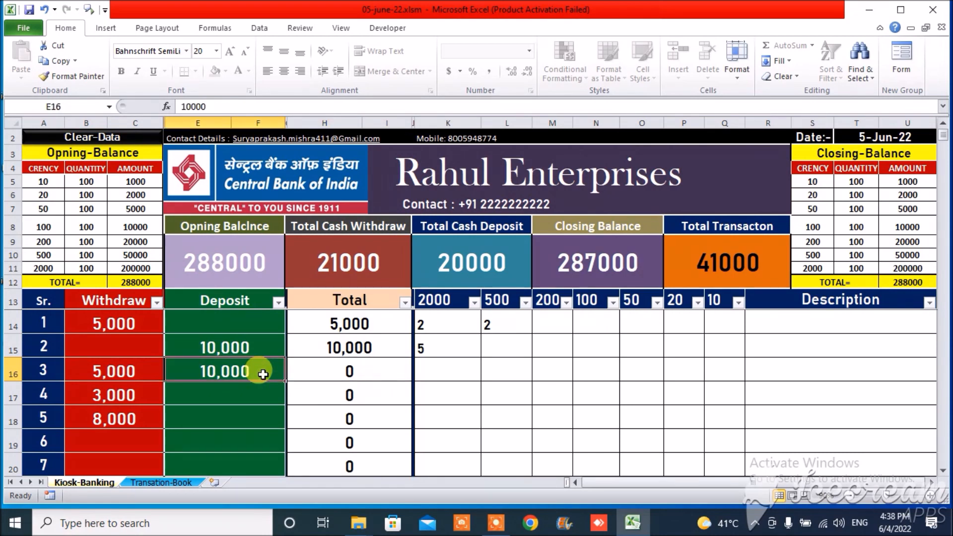
pyautogui.press('Return')
pyautogui.click(263, 374)
pyautogui.press('Delete')
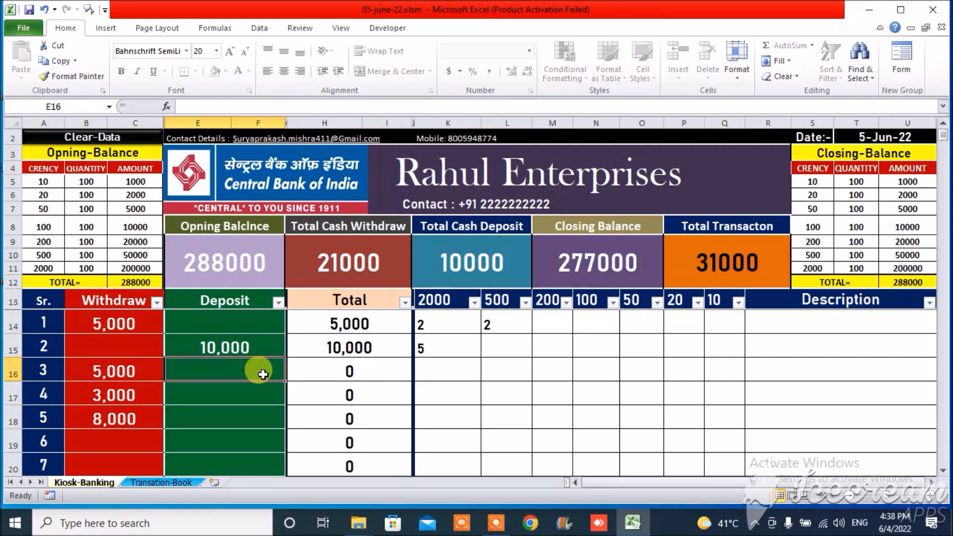
# Record a deposit of 5000 for entry 6.
pyautogui.press('Down')
pyautogui.press('Down')
pyautogui.press('Down')
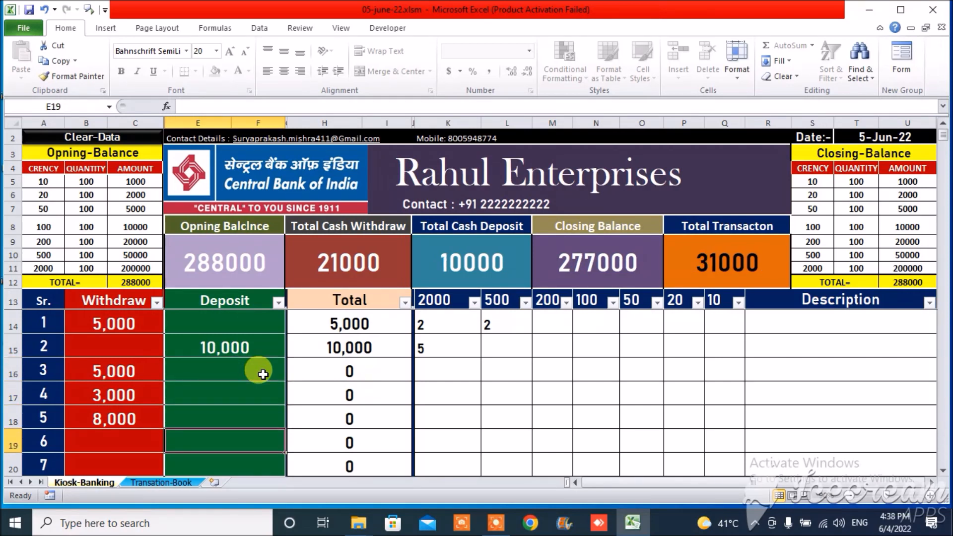
pyautogui.press('Up')
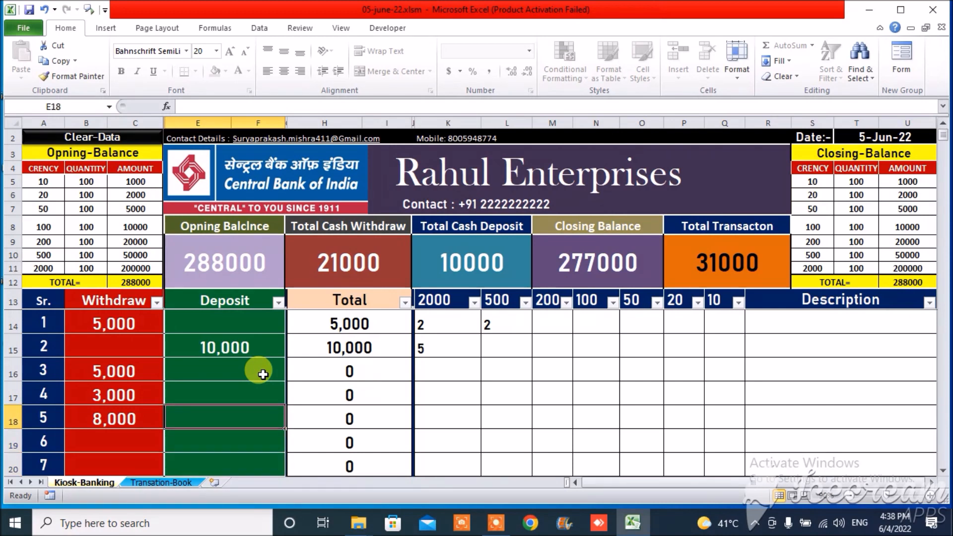
pyautogui.press('Down')
pyautogui.write('5000')
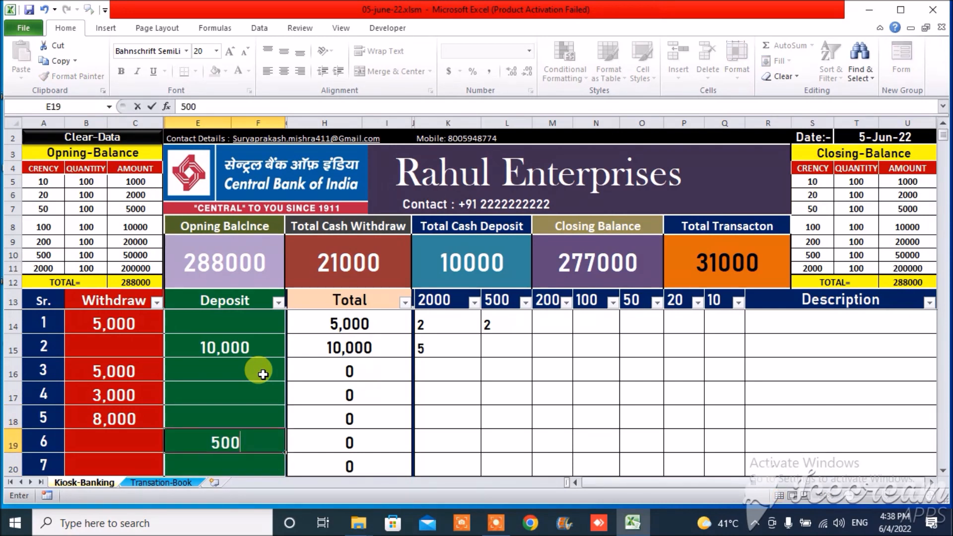
pyautogui.press('Return')
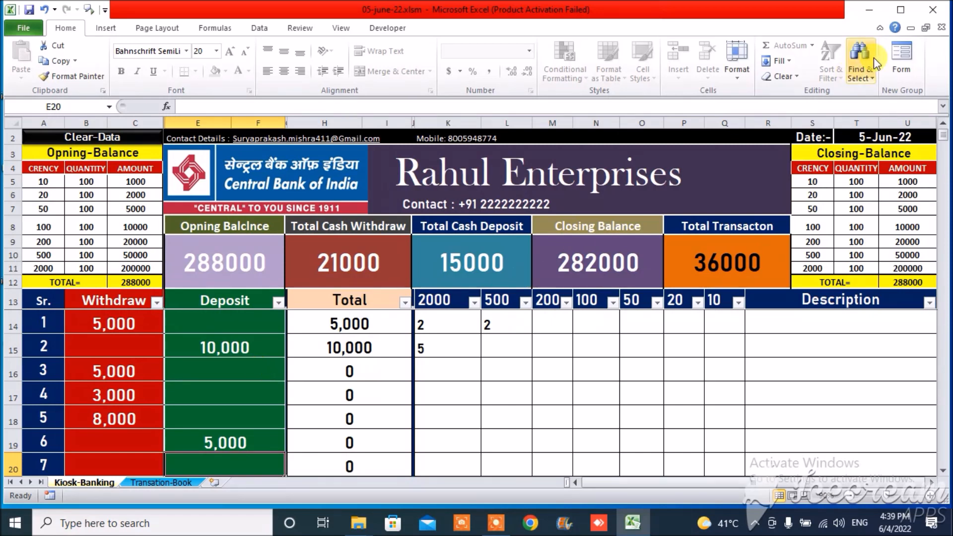
# Close the workbook with its changes saved and create a duplicate of 05-june-22.xlsm in the kiosk banking folder.
pyautogui.click(933, 14)
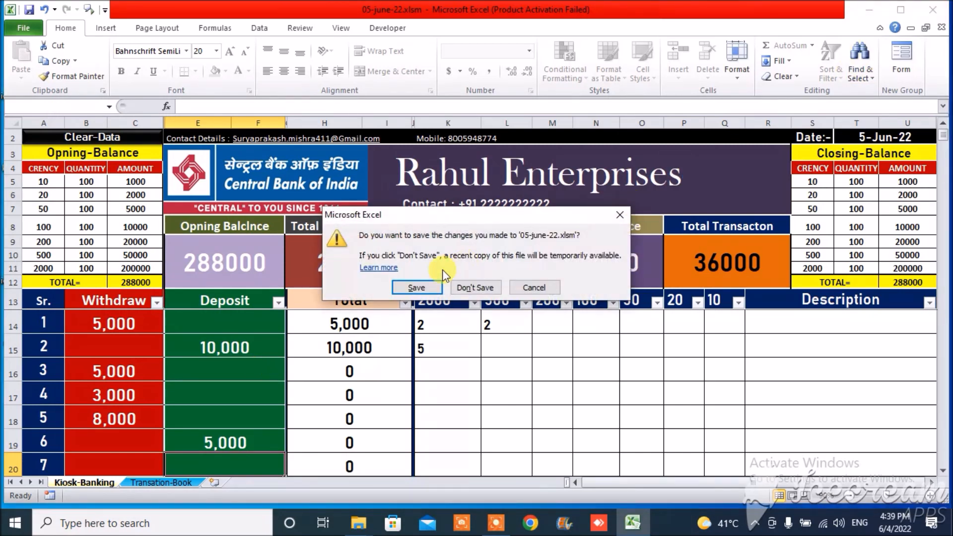
pyautogui.click(421, 286)
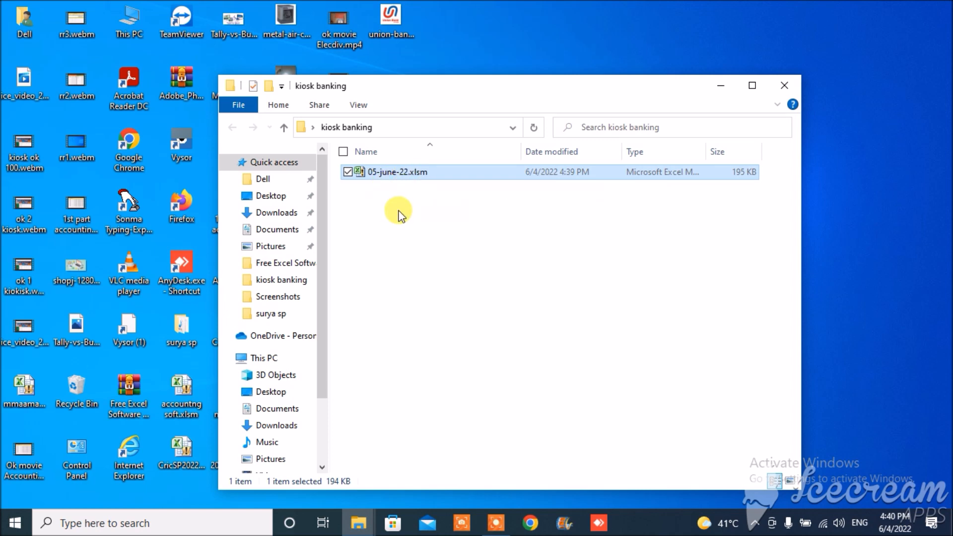
pyautogui.hotkey('ctrl', 'v')
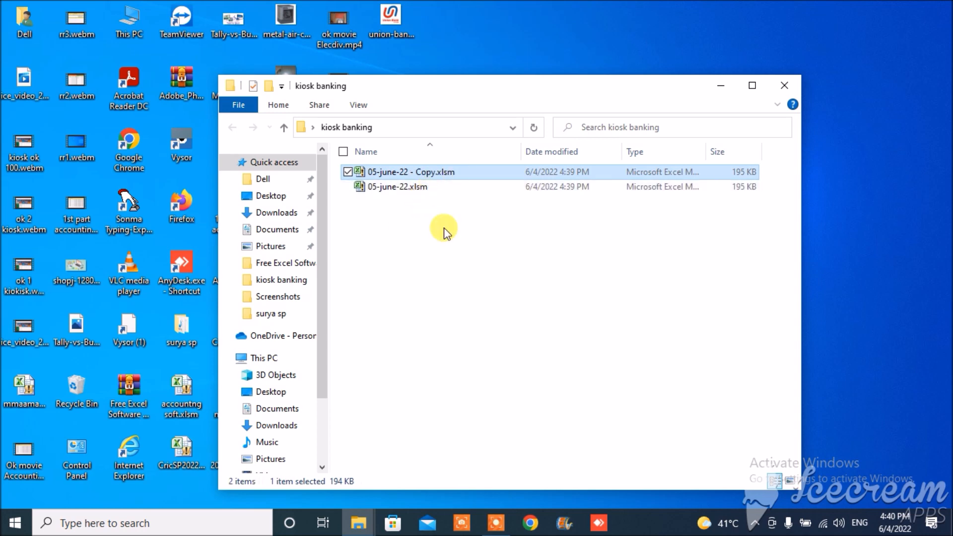
# Rename the duplicated workbook as 06-june-22, keeping the .xlsm extension.
pyautogui.press('F2')
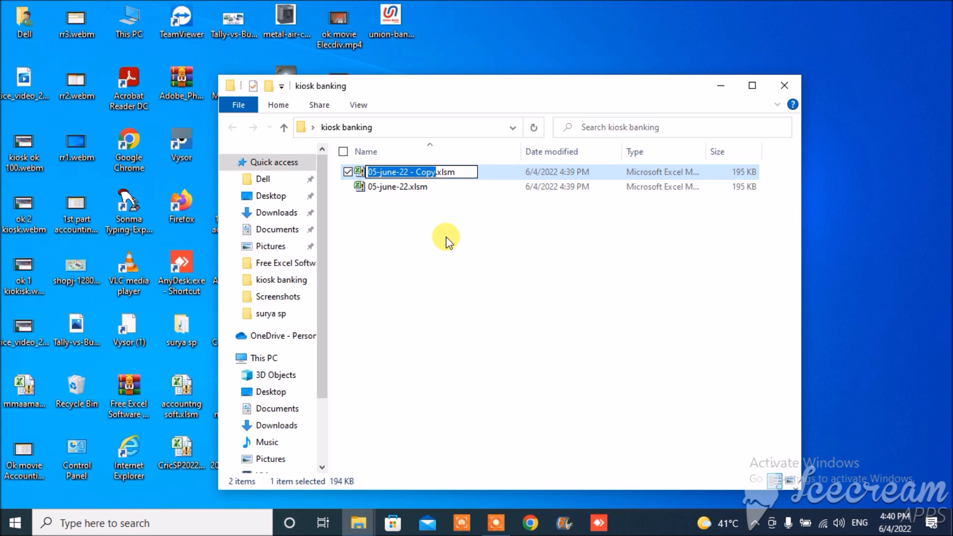
pyautogui.write('06-j')
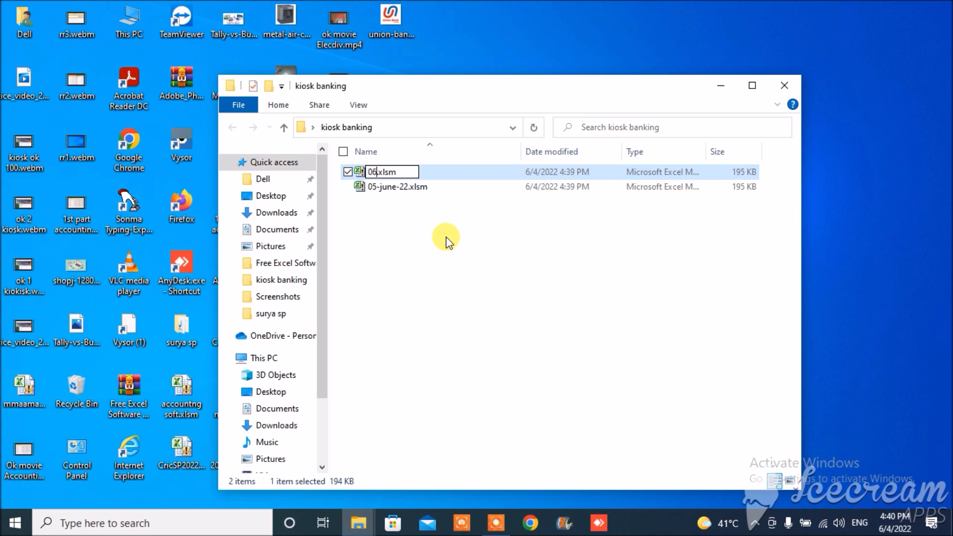
pyautogui.write('une-')
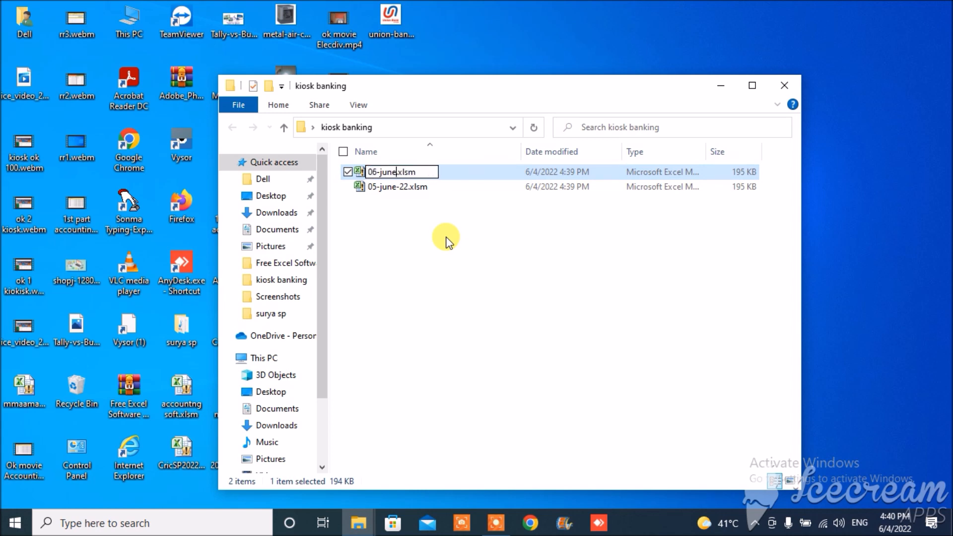
pyautogui.write('22')
pyautogui.press('Return')
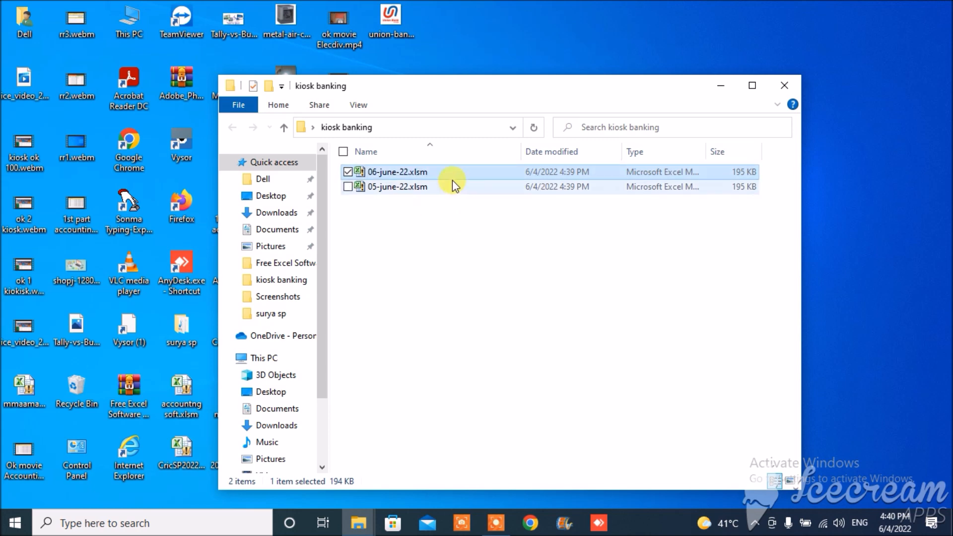
# Open 06-june-22.xlsm and run Clear-Data to empty the previous day's entries and opening quantities.
pyautogui.doubleClick(427, 174)
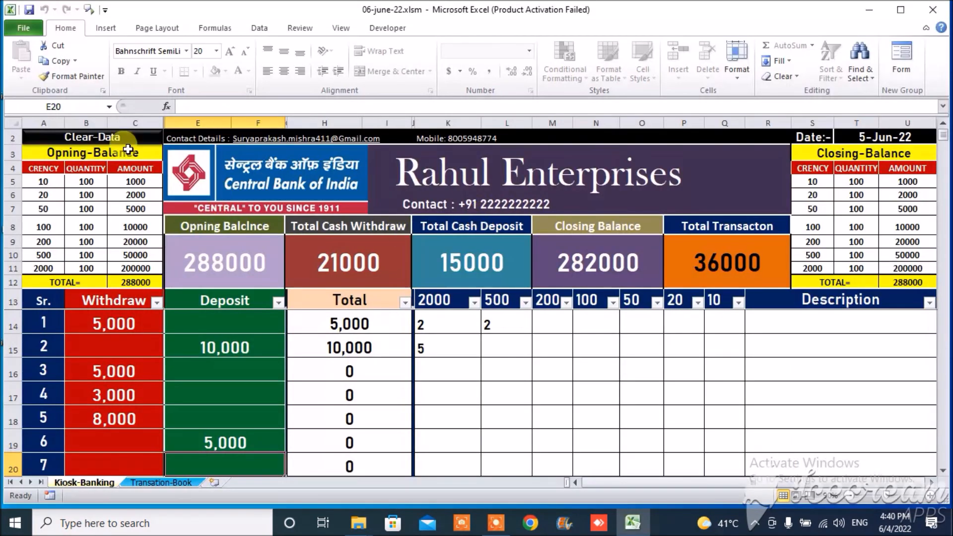
pyautogui.click(102, 141)
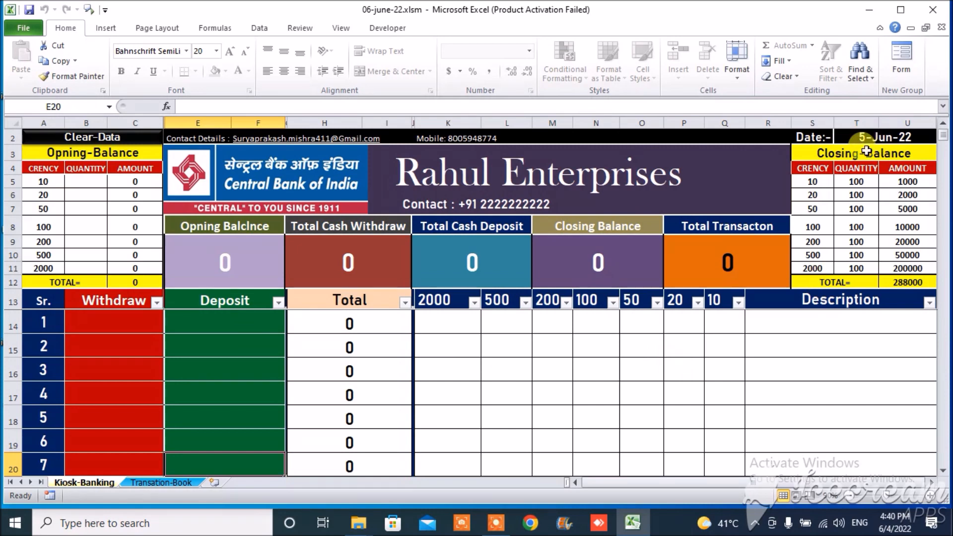
# Copy the Closing-Balance quantities for all denominations from 10 to 2000 into the quantity column of the Opning-Balance table.
pyautogui.click(866, 180)
pyautogui.hotkey('shift', 'Down')
pyautogui.hotkey('shift', 'Down')
pyautogui.hotkey('shift', 'Down')
pyautogui.hotkey('shift', 'Down')
pyautogui.hotkey('shift', 'Down')
pyautogui.hotkey('shift', 'Down')
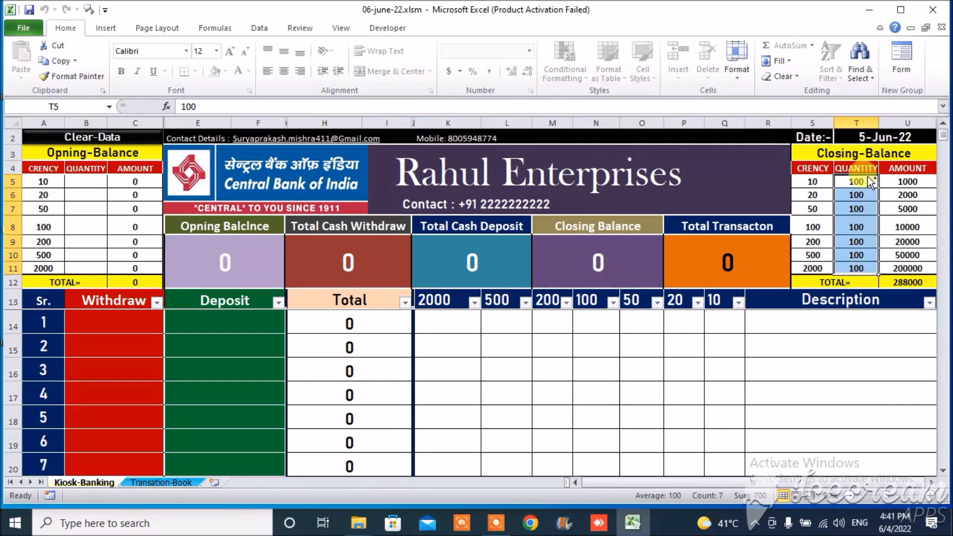
pyautogui.hotkey('ctrl', 'c')
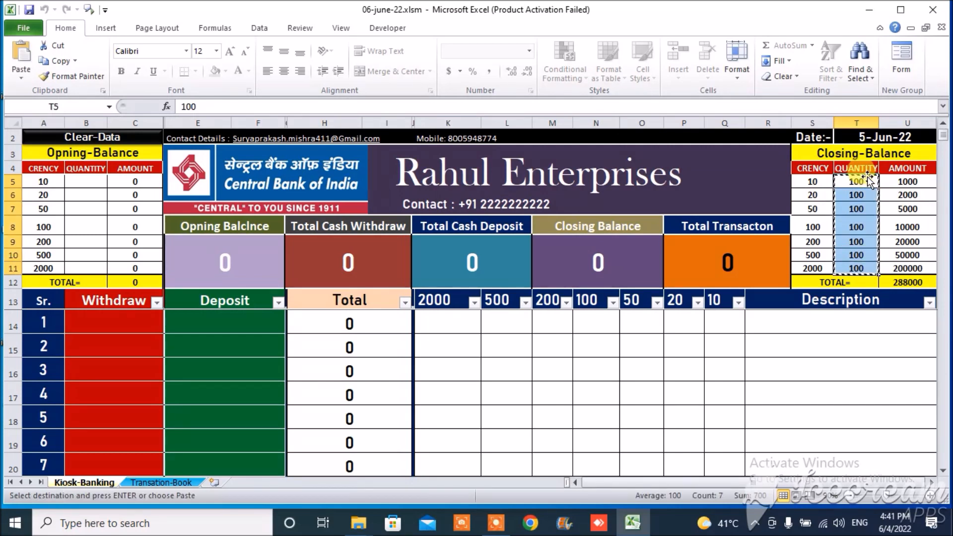
pyautogui.click(88, 178)
pyautogui.hotkey('ctrl', 'v')
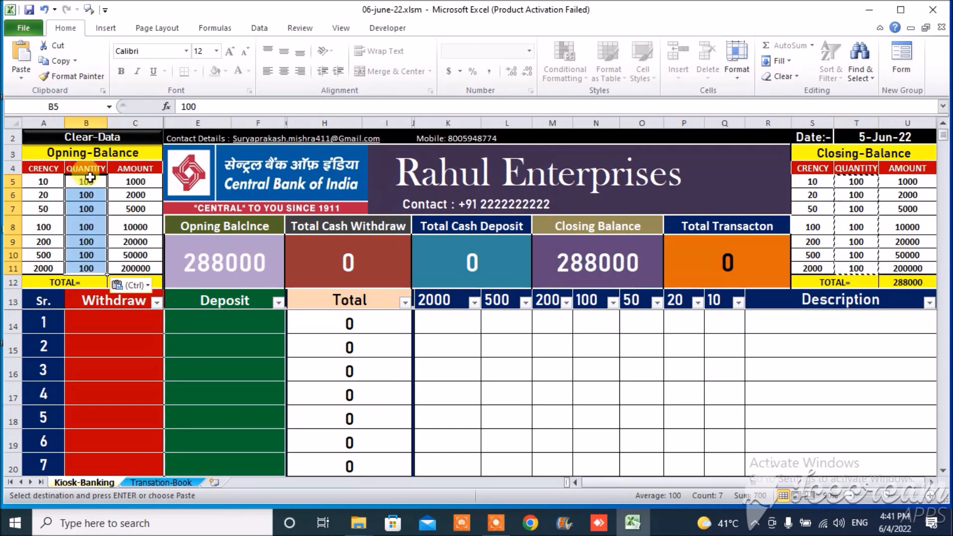
# Dismiss the Office activation notice and delete all quantities from the Closing-Balance table.
pyautogui.click(629, 353)
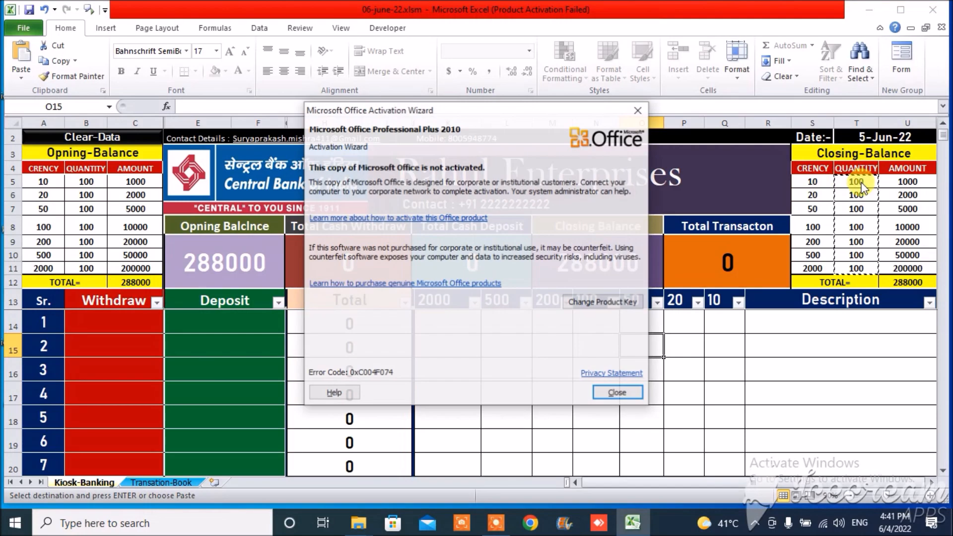
pyautogui.click(630, 393)
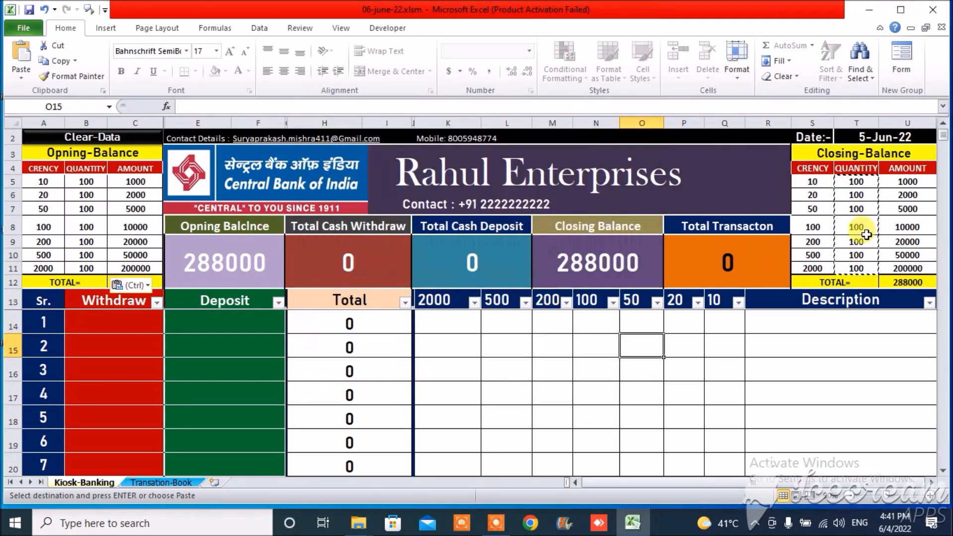
pyautogui.moveTo(858, 182); pyautogui.dragTo(857, 255)
pyautogui.hotkey('shift', 'Down')
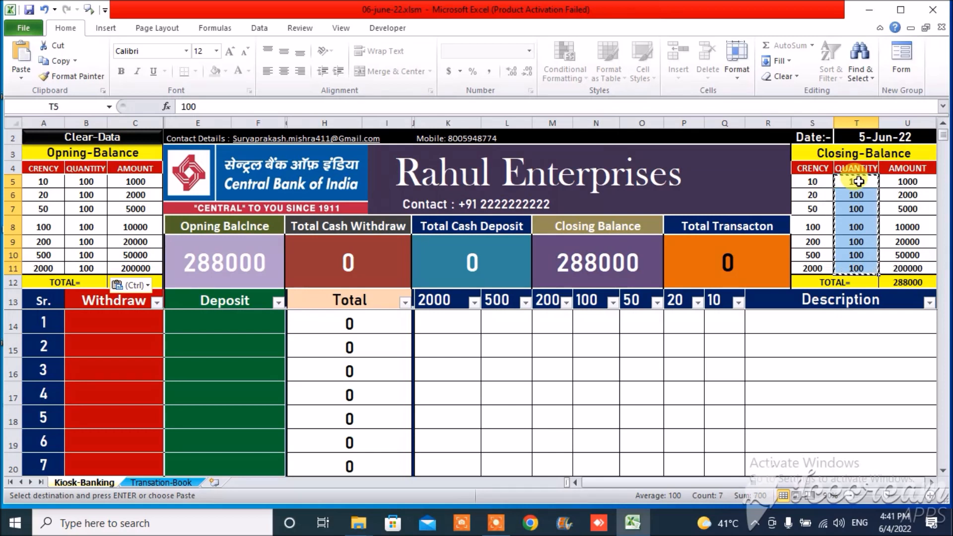
pyautogui.press('Delete')
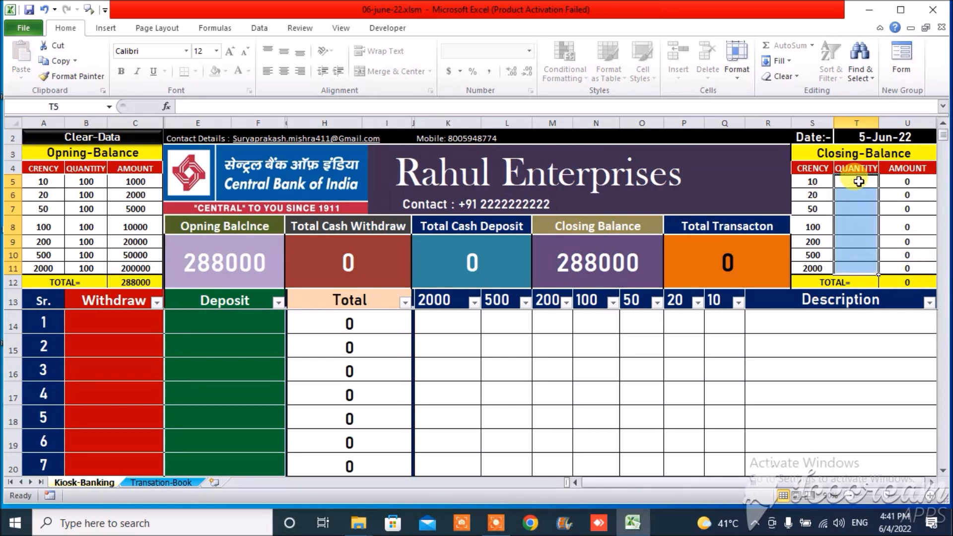
pyautogui.click(562, 321)
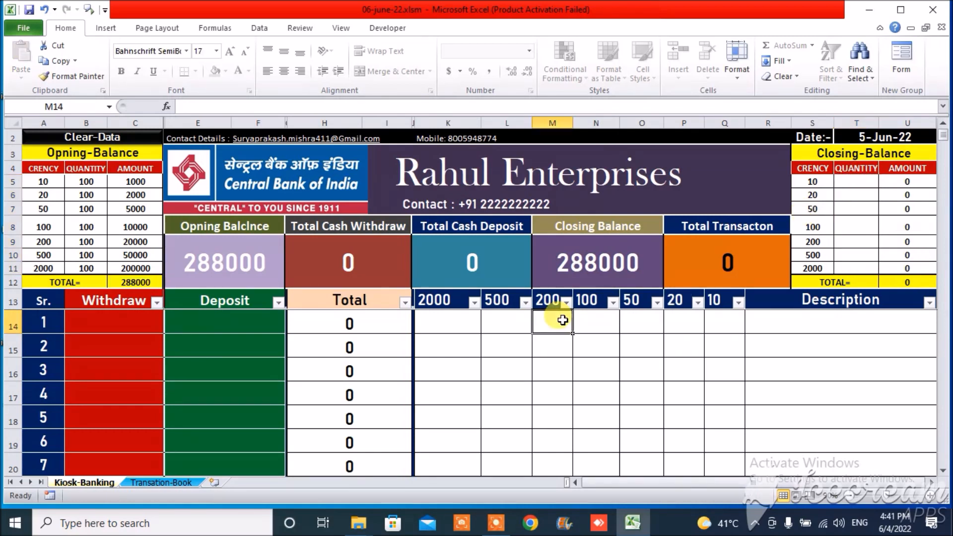
# Change the sheet's date to 6-Jun-22.
pyautogui.click(884, 140)
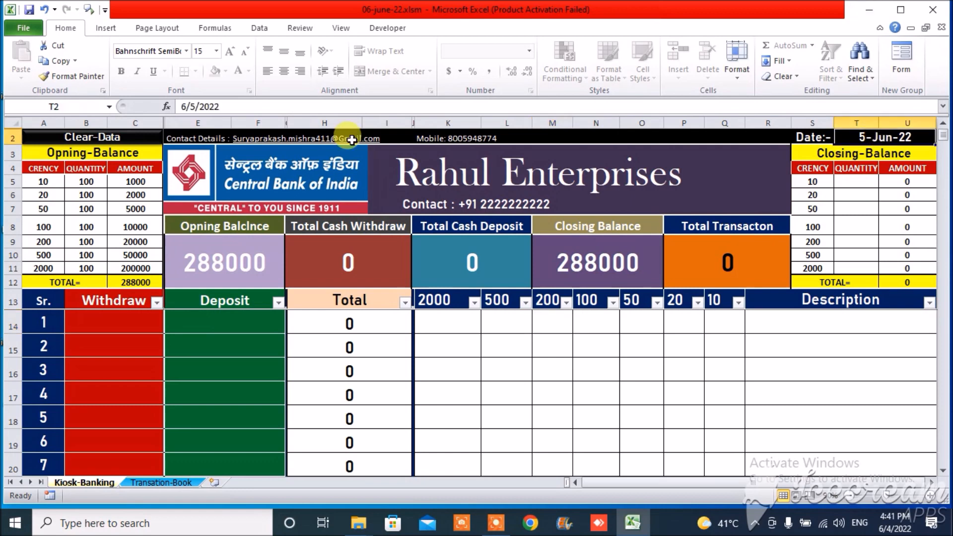
pyautogui.click(197, 106)
pyautogui.press('BackSpace')
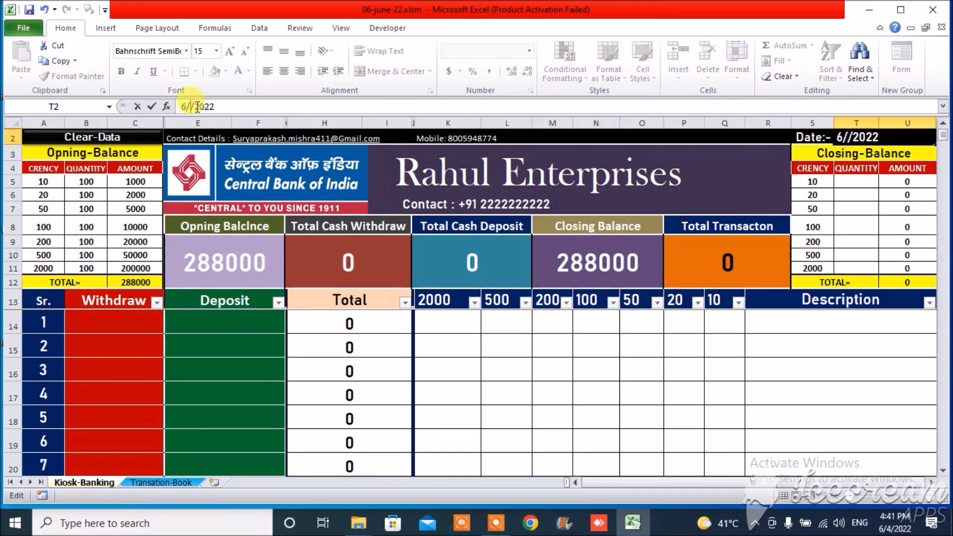
pyautogui.write('6')
pyautogui.press('Return')
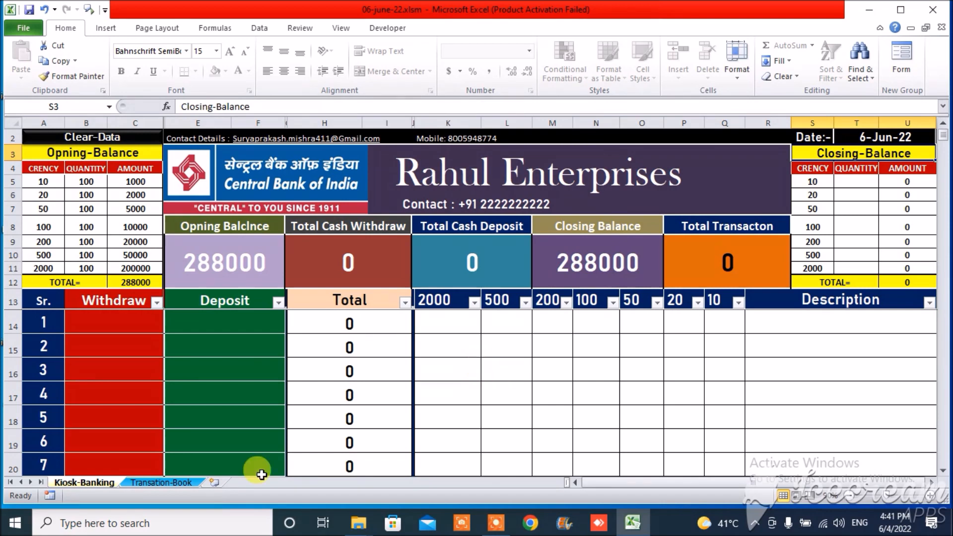
# Review the daily amounts in the Transation-Book sheet and return to the Kiosk-Banking sheet.
pyautogui.click(191, 482)
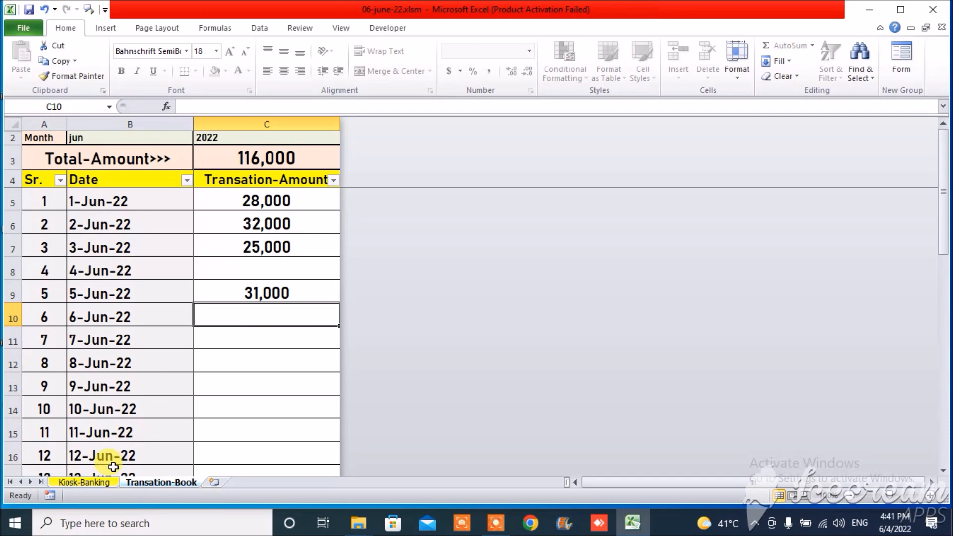
pyautogui.click(99, 482)
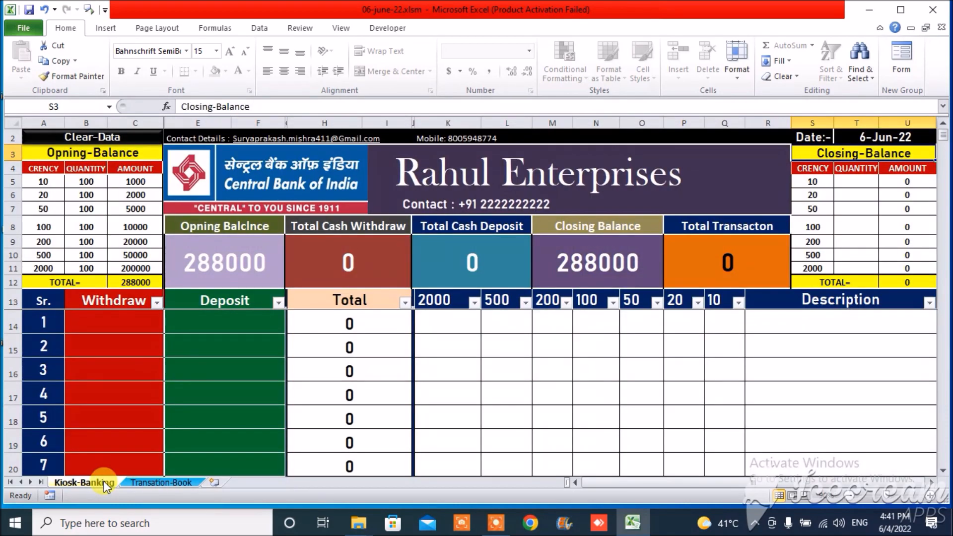